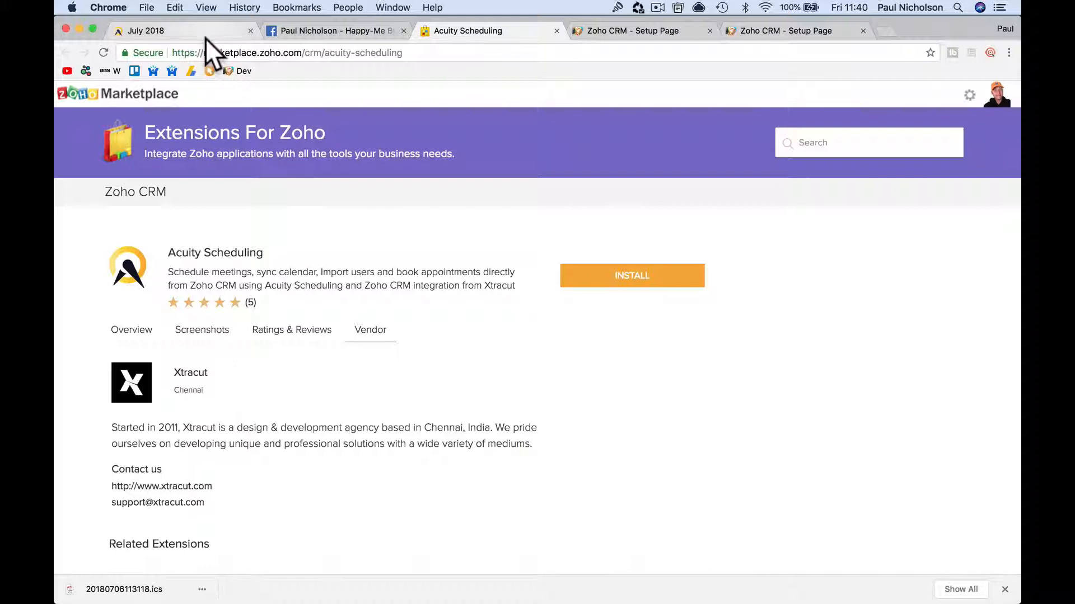
Switch to the July 2018 Acuity Scheduling appointment calendar tab.
click(206, 37)
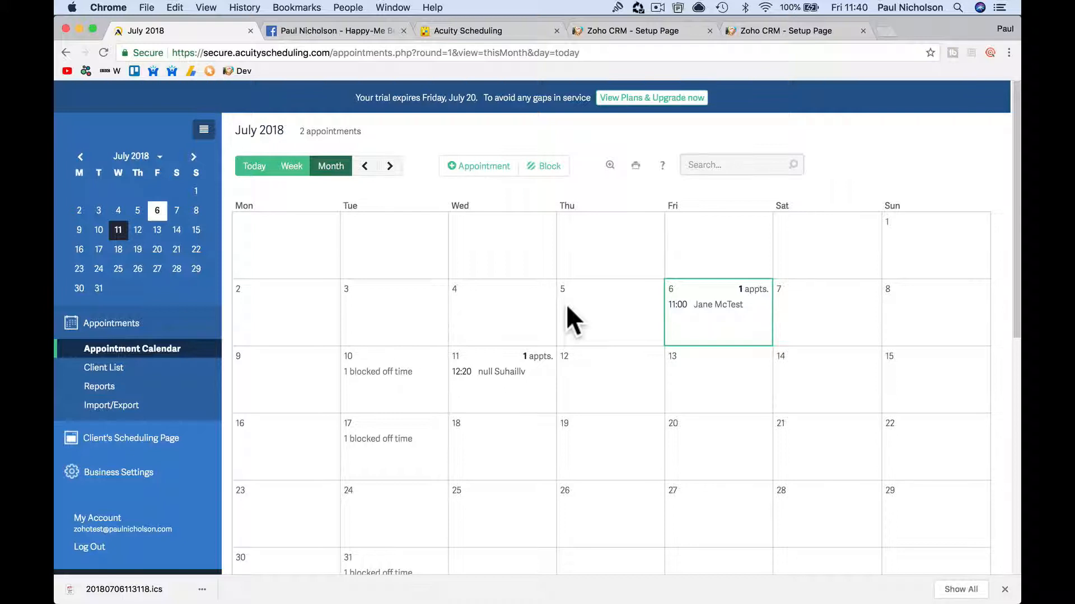
Close the Facebook tab and go back to the Acuity Scheduling extension page.
click(403, 31)
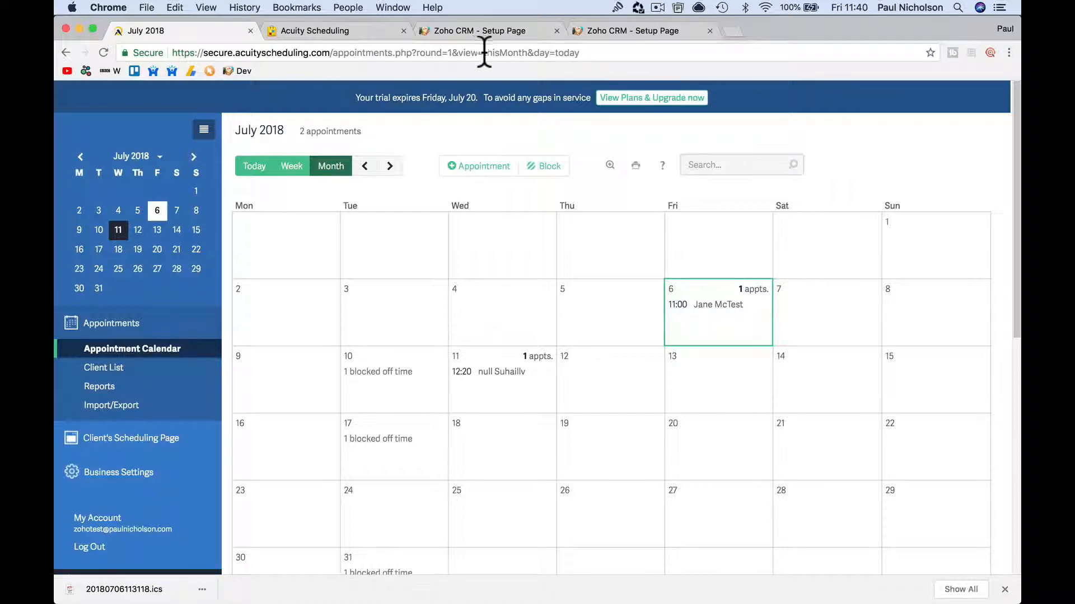
click(354, 29)
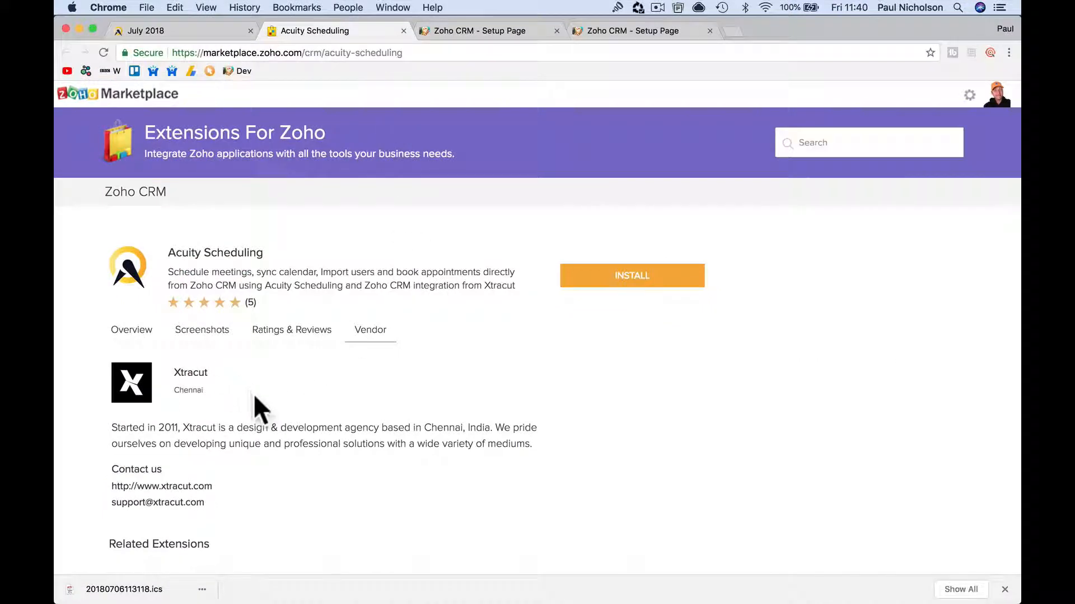
Read through the extension's Overview tab describing its key features and workflow.
click(141, 331)
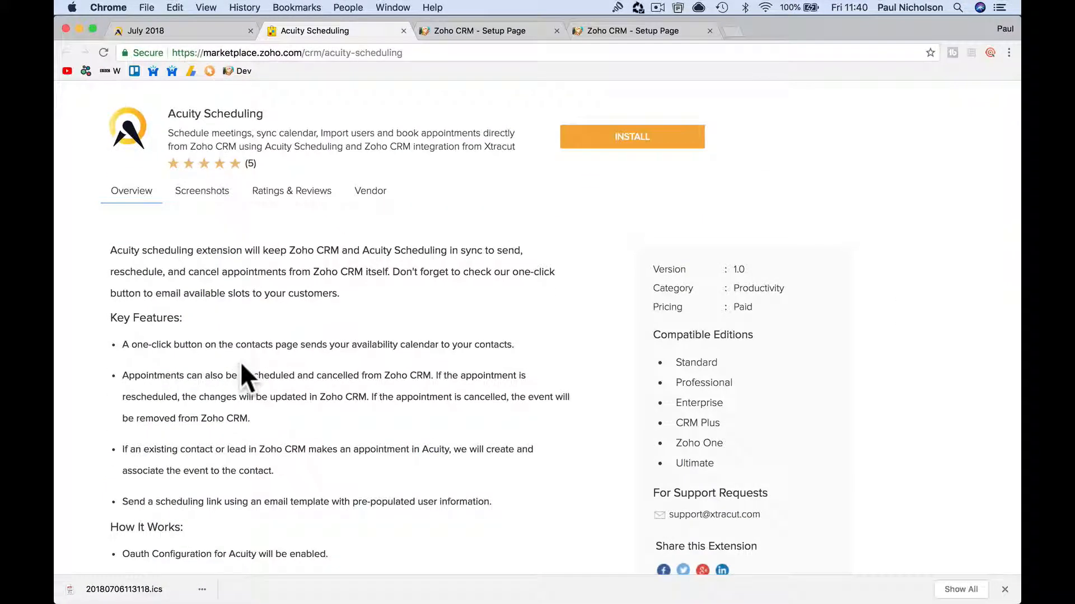
scroll(383, 421, down, 5)
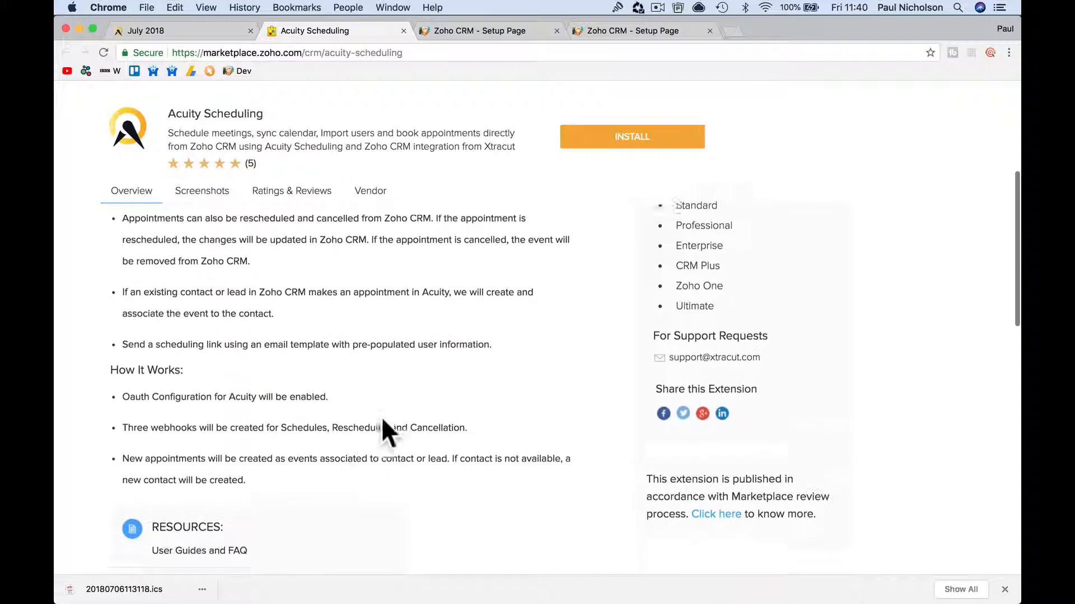
scroll(382, 419, up, 5)
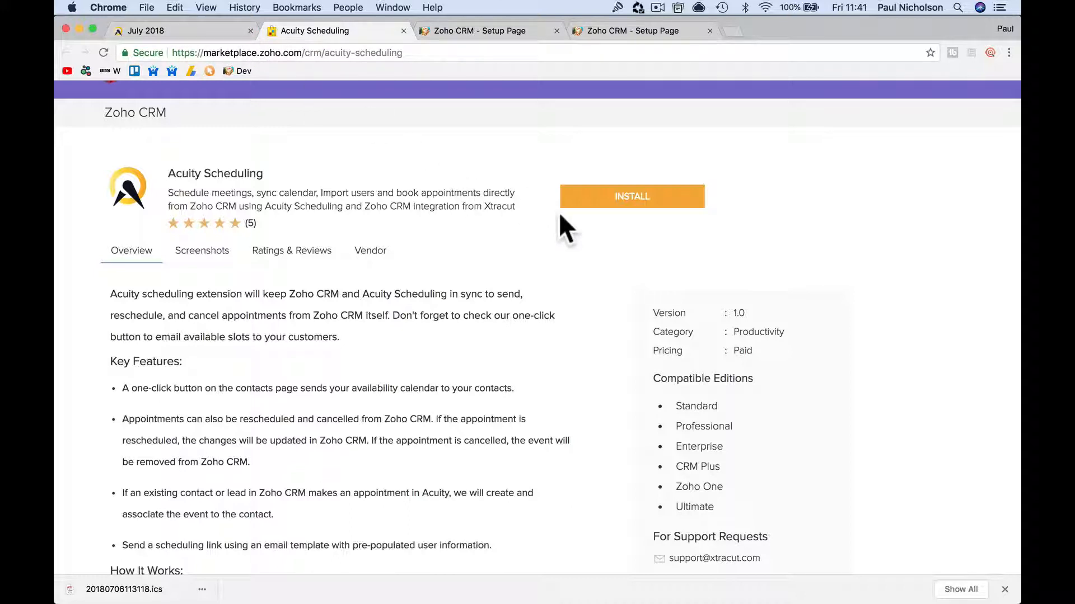
Install Acuity Scheduling for all users, accepting the Terms and starting the 10-day free trial.
click(606, 202)
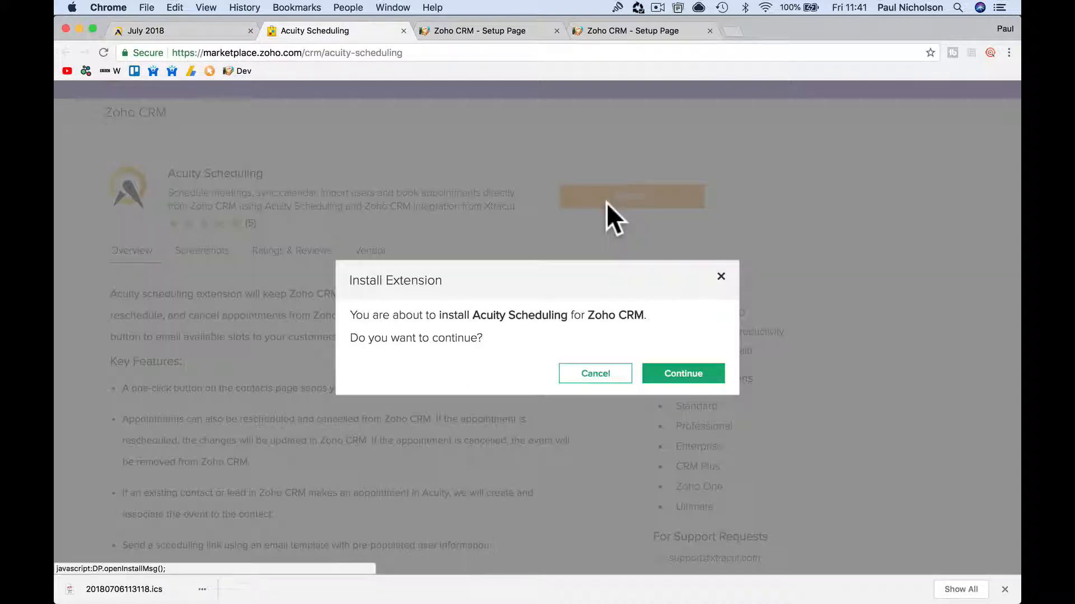
click(697, 372)
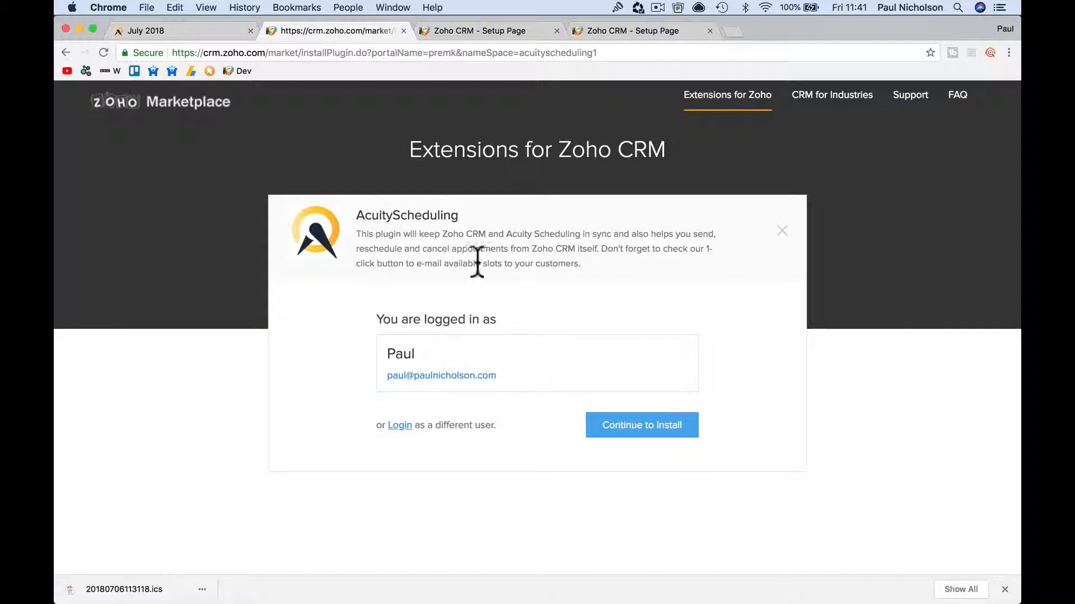
click(629, 431)
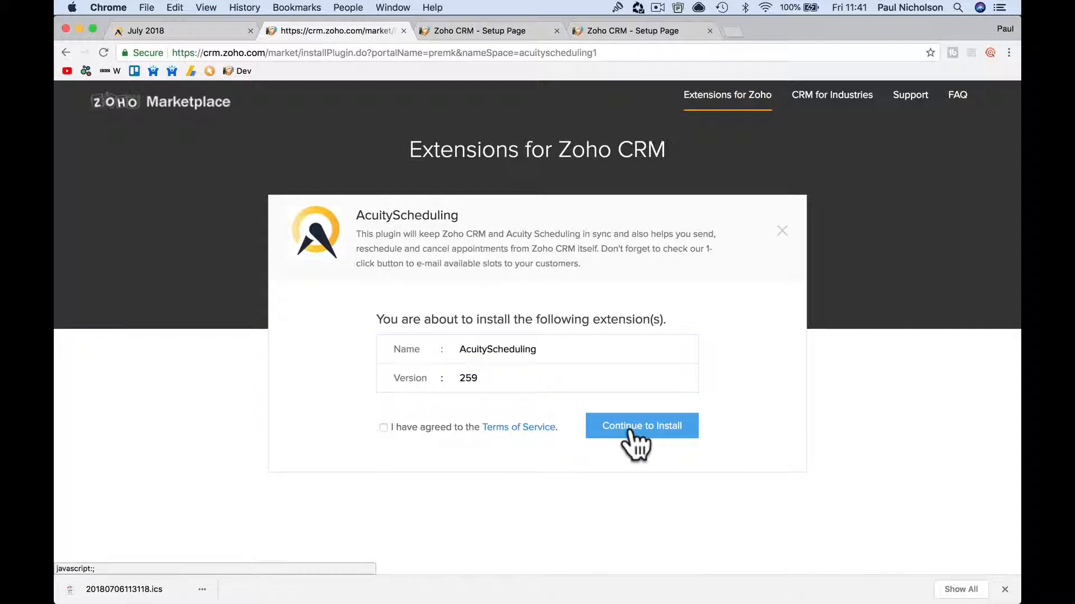
click(383, 427)
double_click(460, 378)
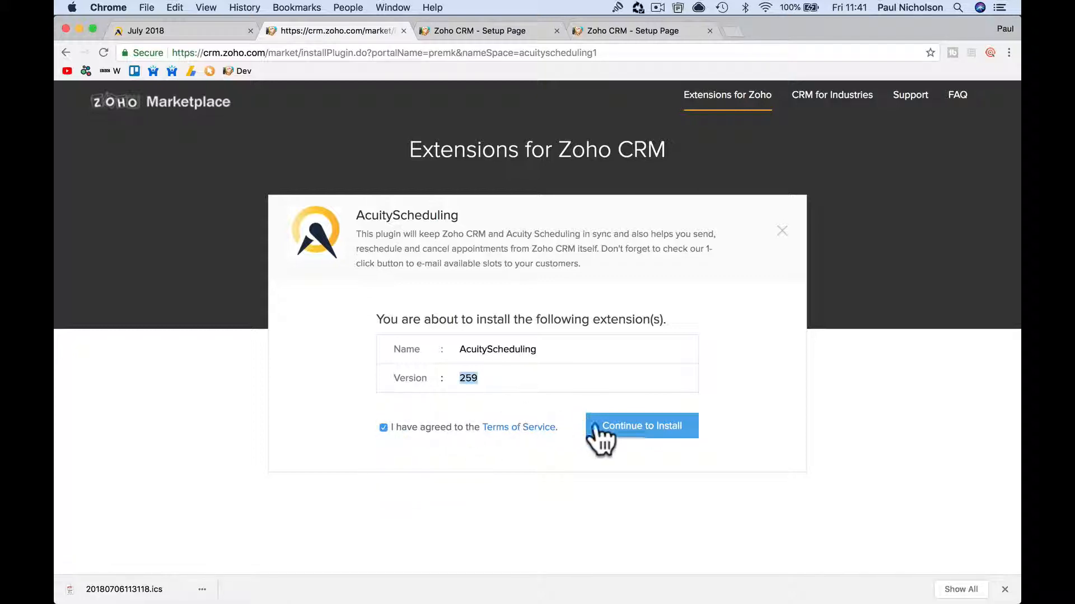
click(635, 438)
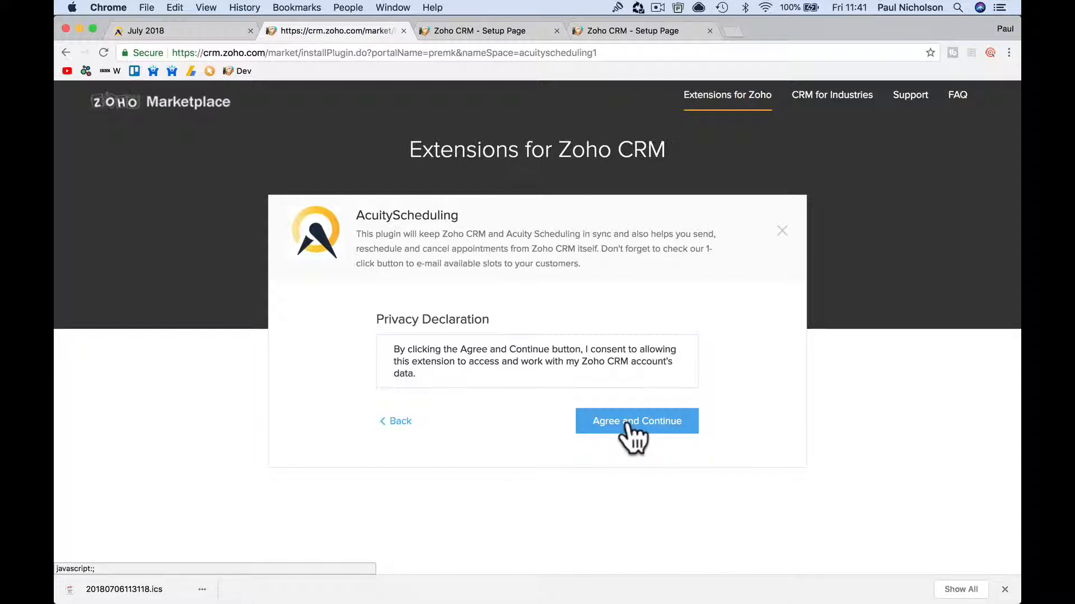
click(627, 424)
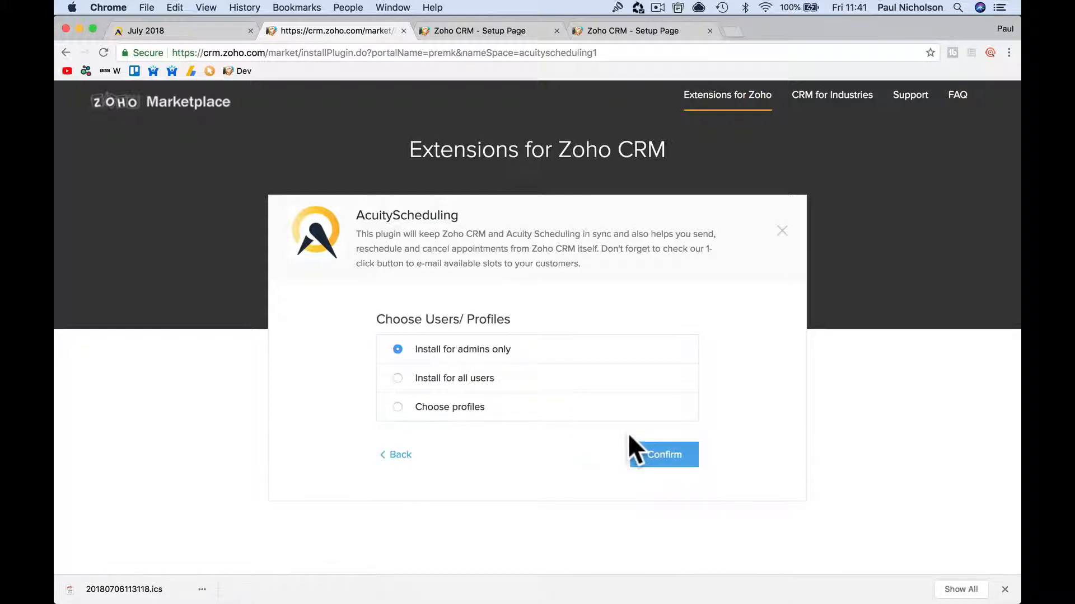
click(490, 382)
click(678, 461)
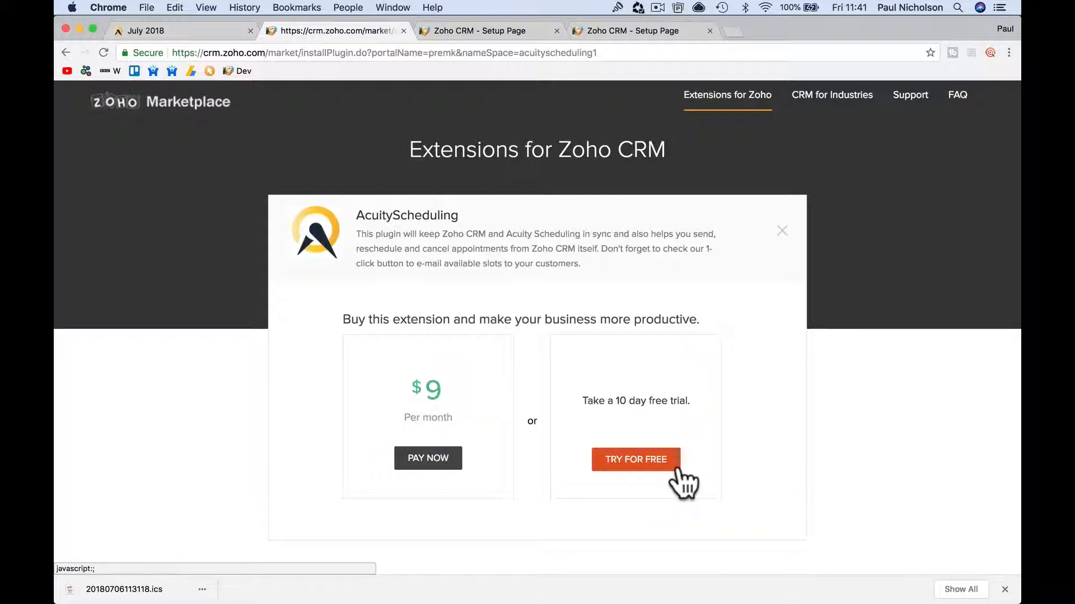
click(624, 464)
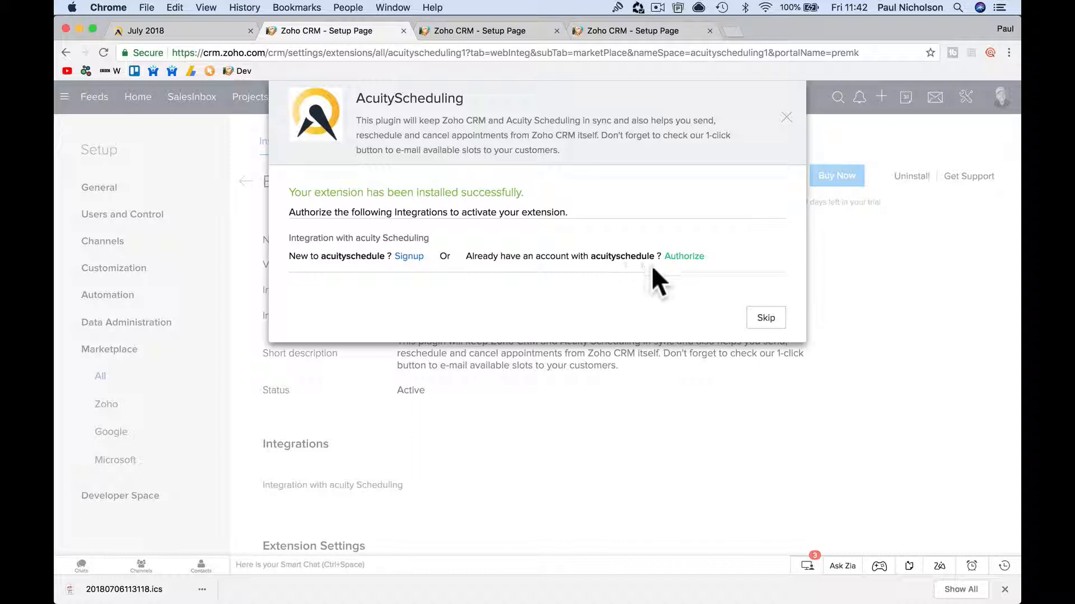
Sign in to the existing Acuity account with its username and password.
click(691, 256)
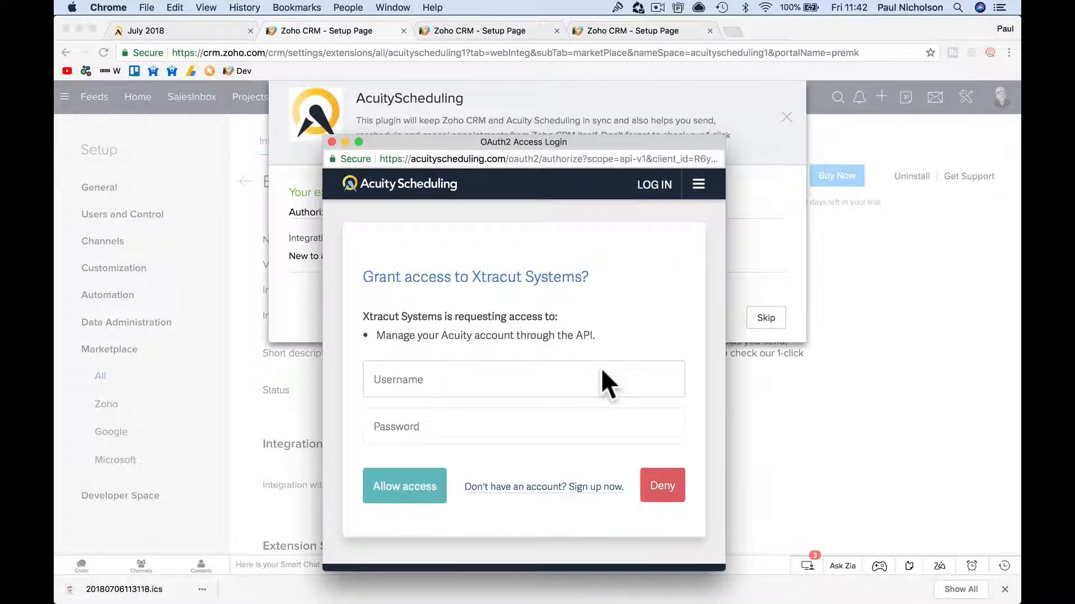
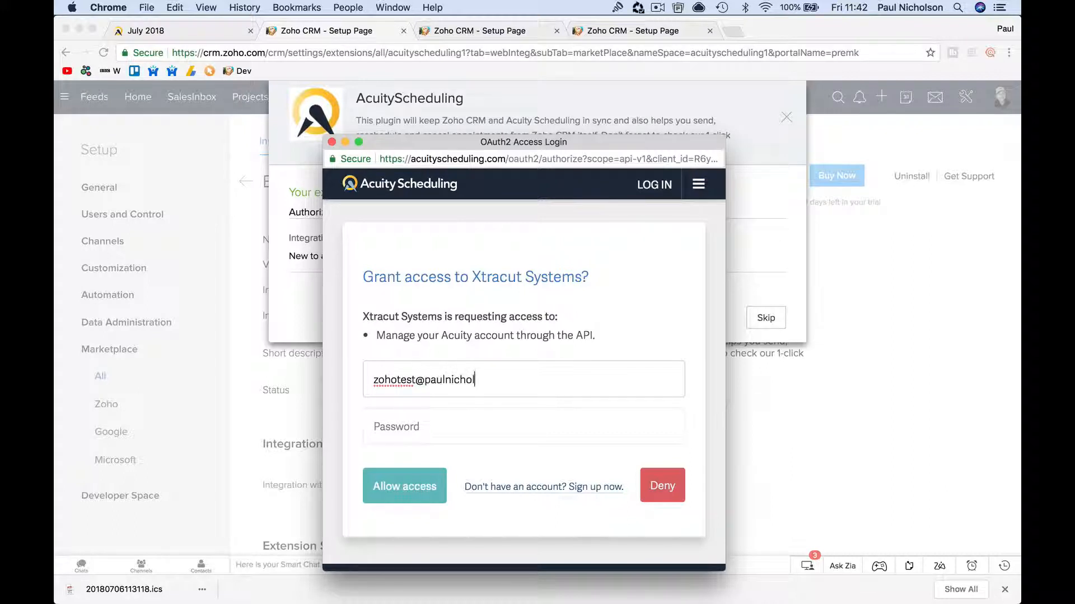
key(Tab)
key(shift+Tab)
key(Right)
key(Tab)
text(•••••••••)
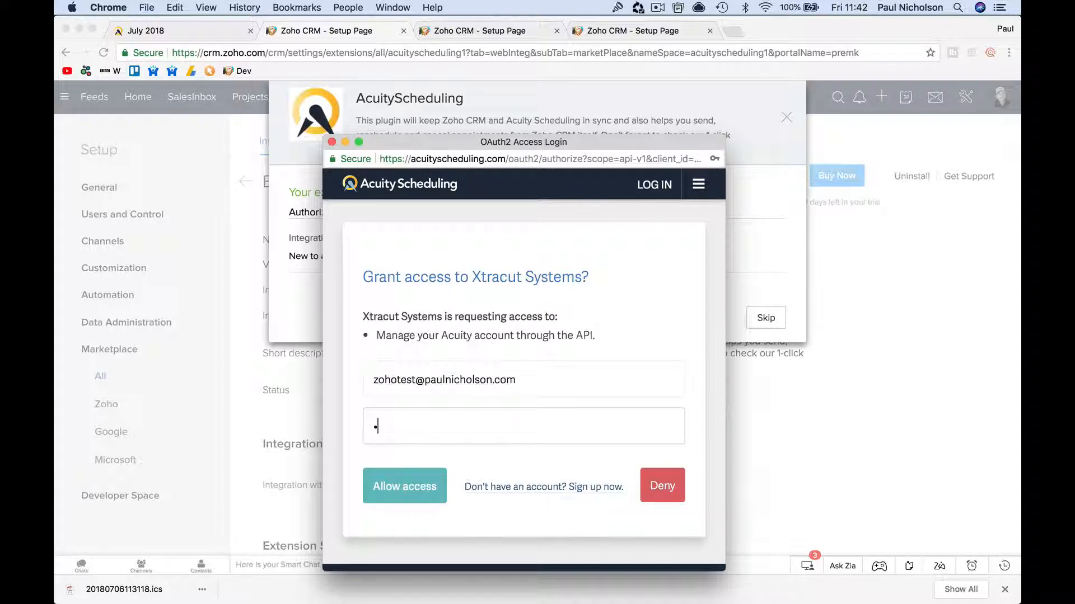
text(•)
Allow the extension access to the Acuity account to activate the connector.
click(437, 488)
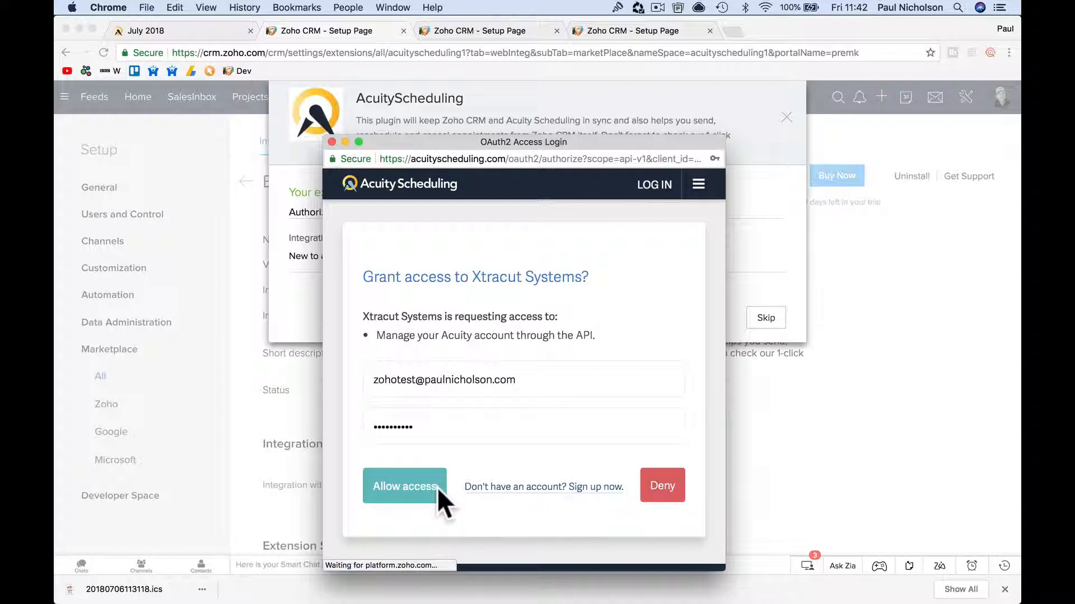
right_click(404, 489)
click(378, 484)
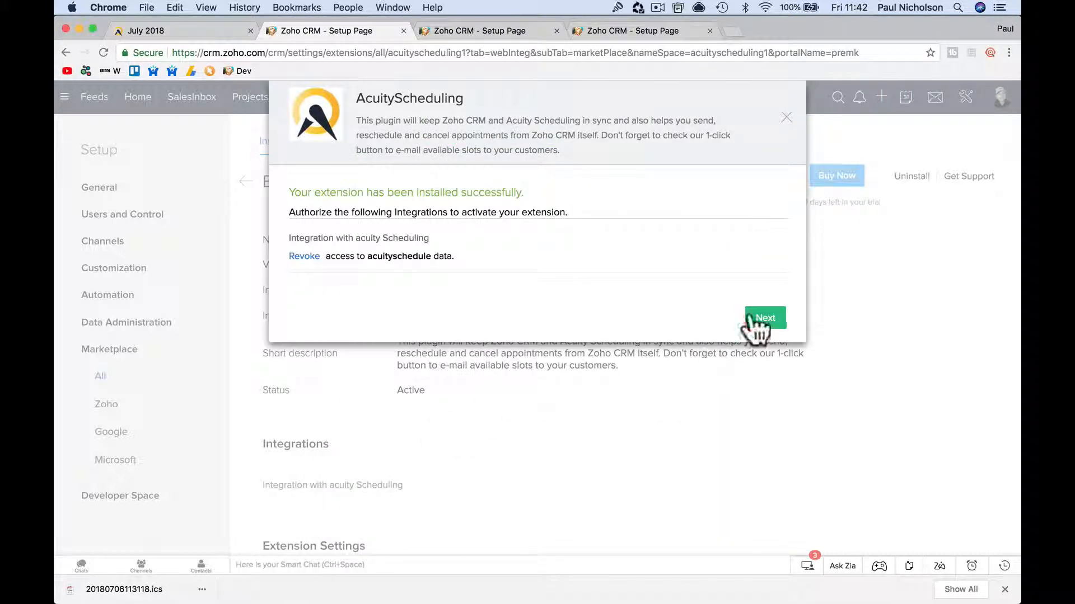
Finish setup and inspect the extension's Connectors, acuityscheduling API calls and Connected App.
click(765, 319)
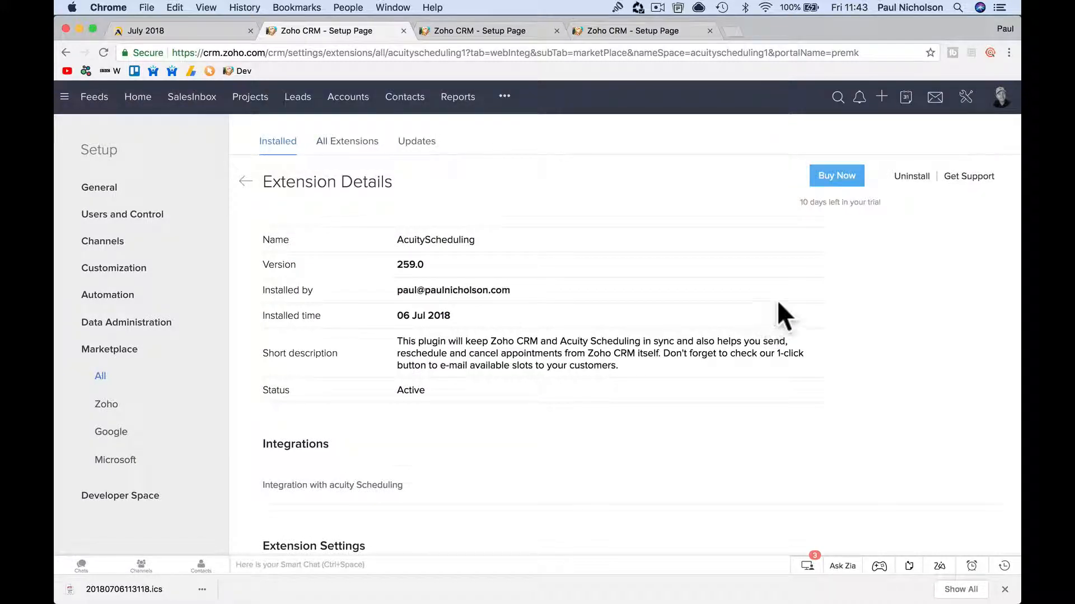
scroll(563, 271, down, 6)
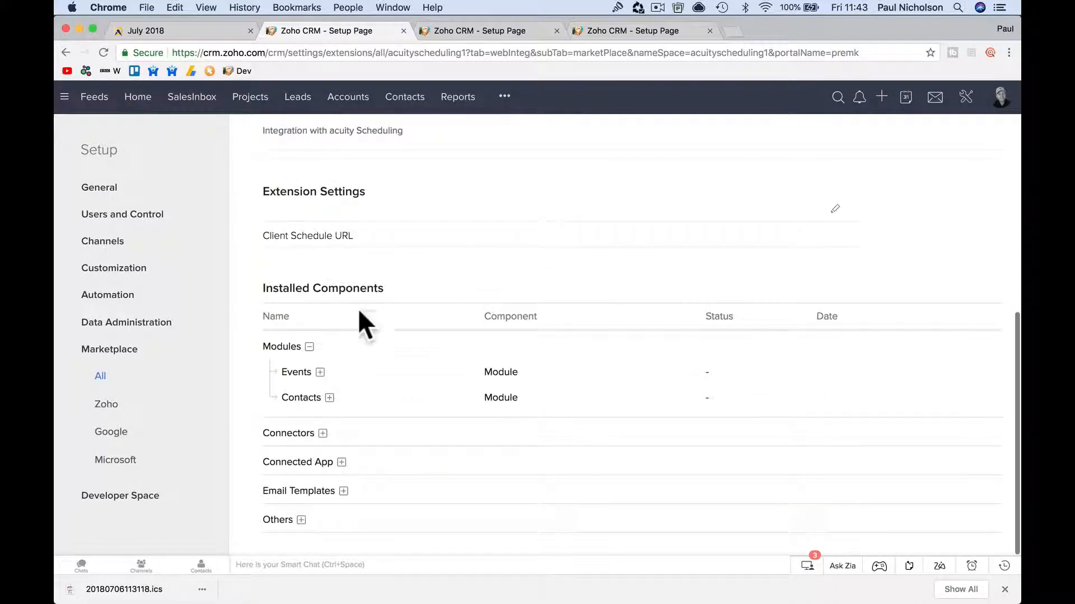
click(322, 434)
scroll(358, 470, down, 1)
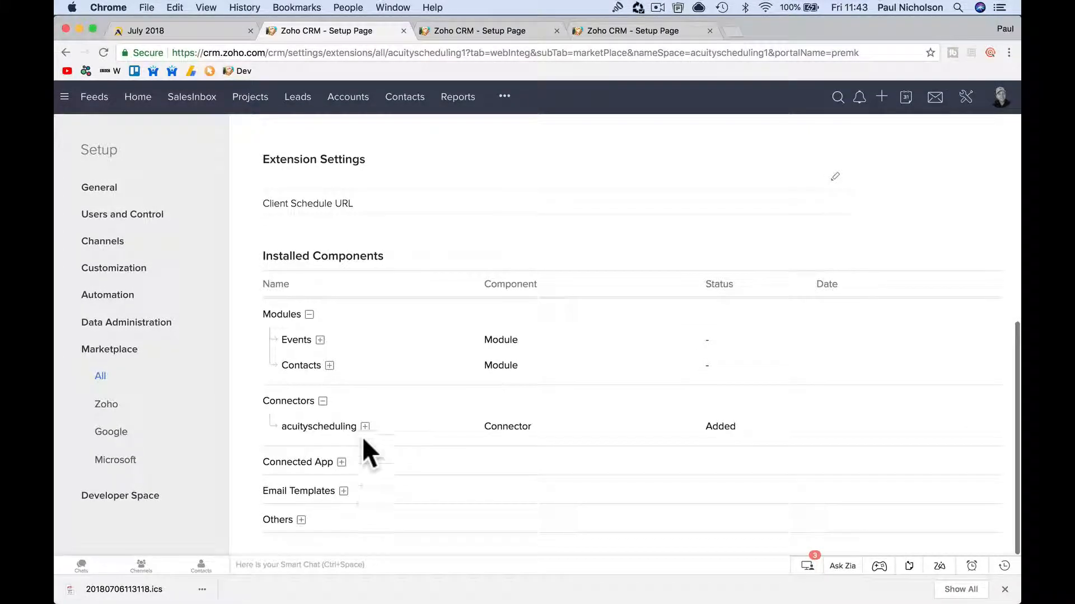
click(365, 427)
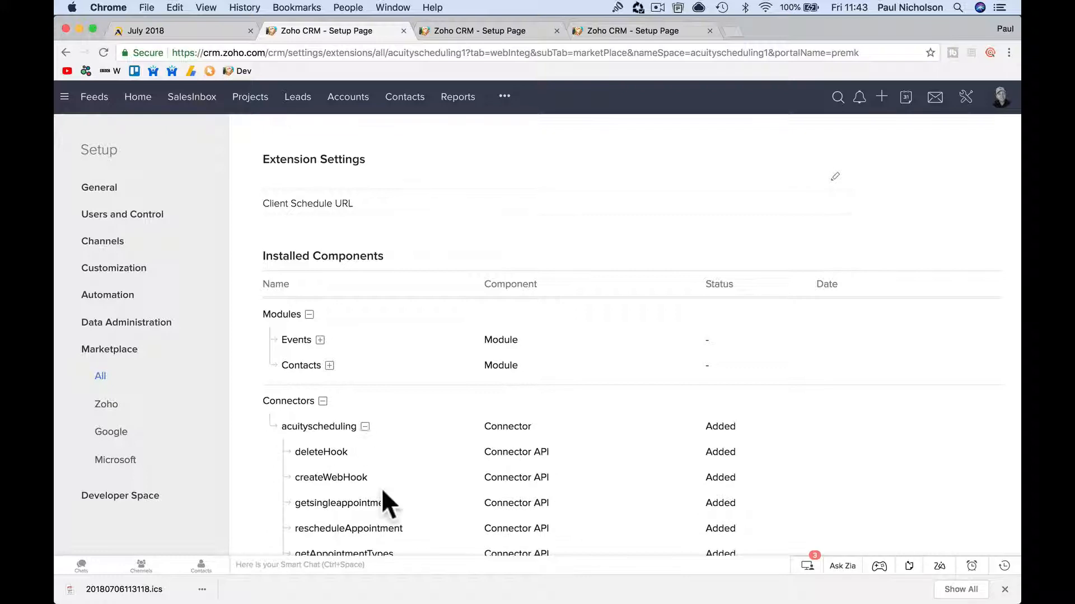
scroll(381, 492, down, 5)
click(342, 495)
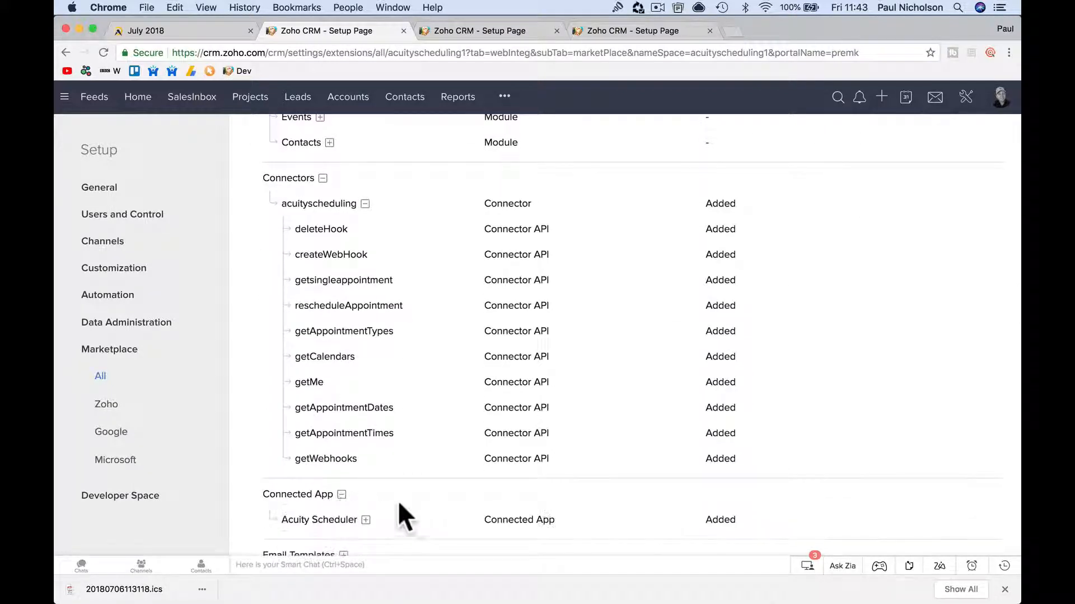
scroll(411, 503, down, 2)
scroll(412, 503, up, 15)
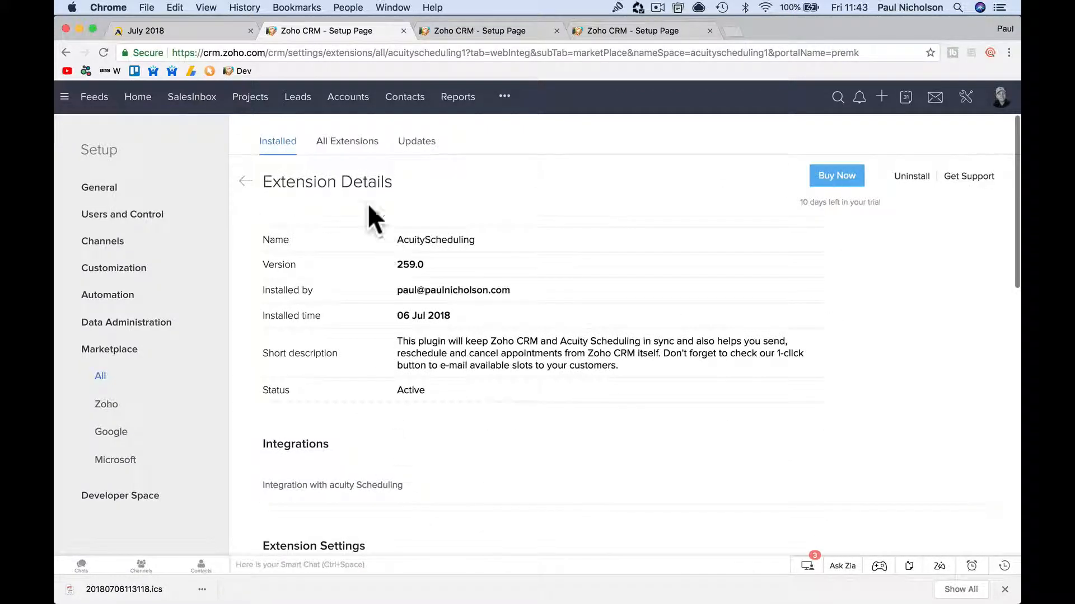
click(402, 102)
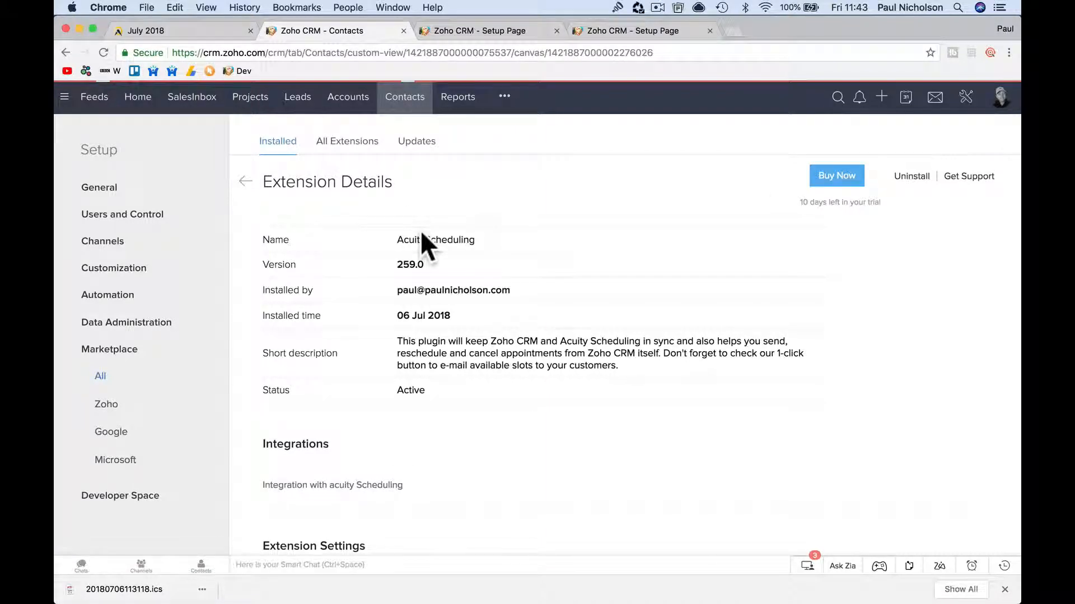
From the third contact's record, start a New Appointment showing 50-minute £45 Consultation slots.
scroll(436, 451, down, 2)
scroll(434, 447, down, 5)
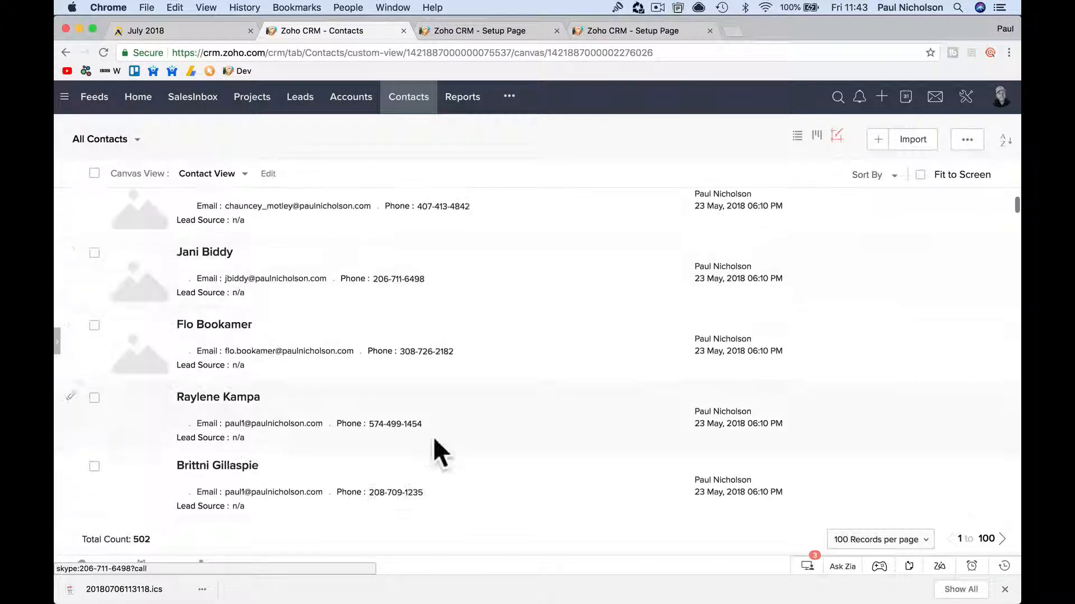
click(235, 263)
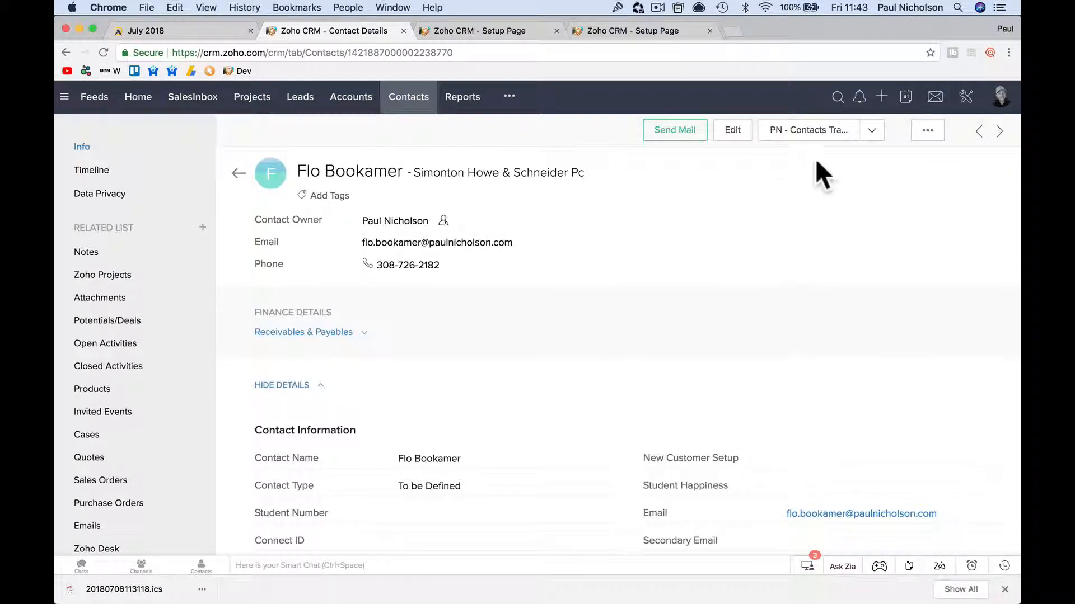
click(873, 135)
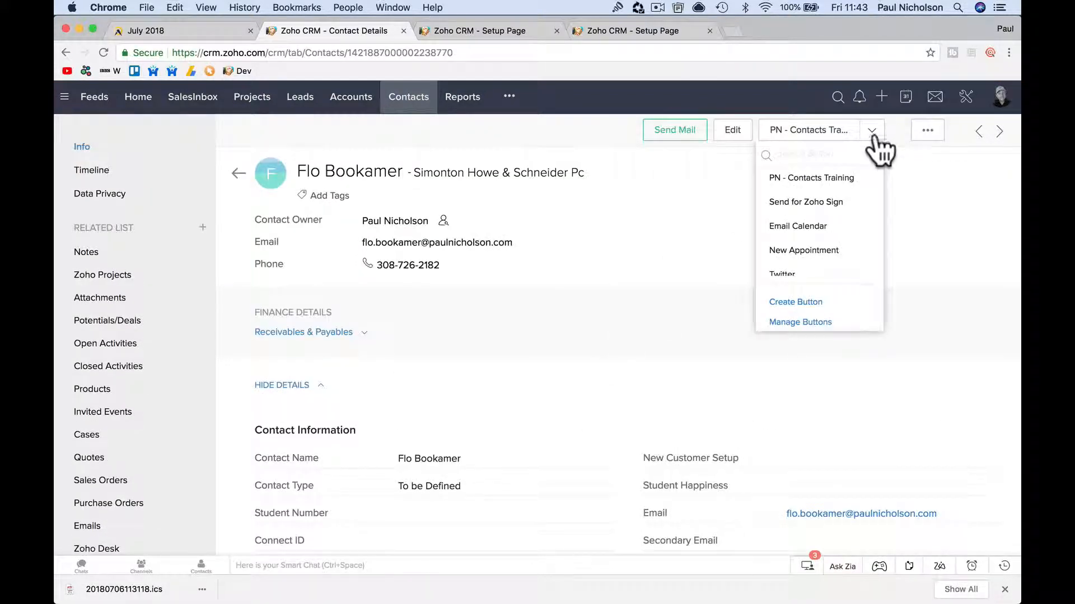
click(839, 252)
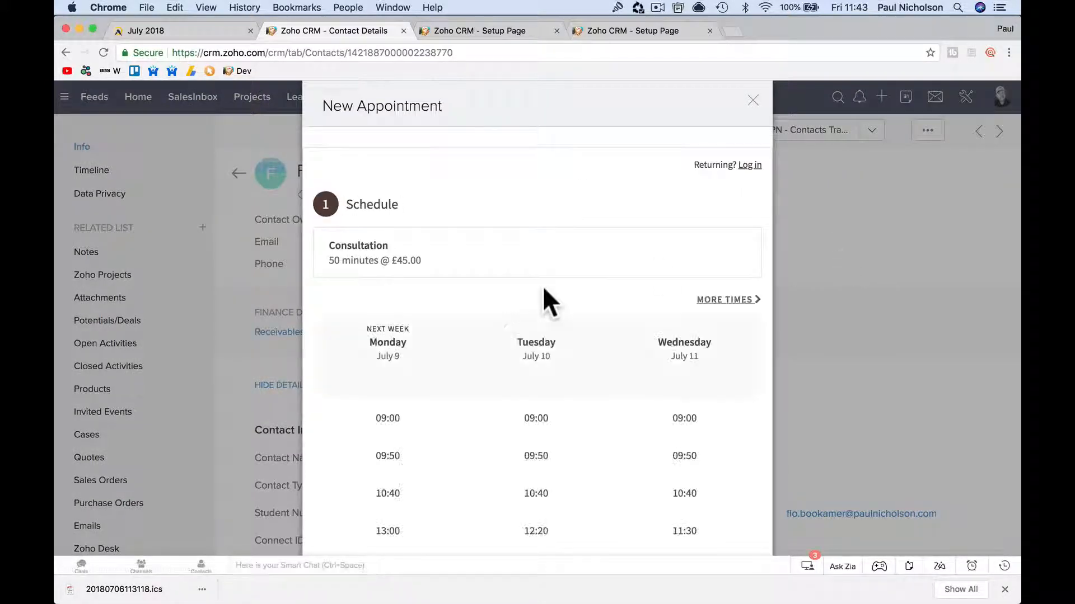
Choose the Wednesday, July 11 11:30 slot and continue to the prefilled details form.
scroll(542, 291, down, 4)
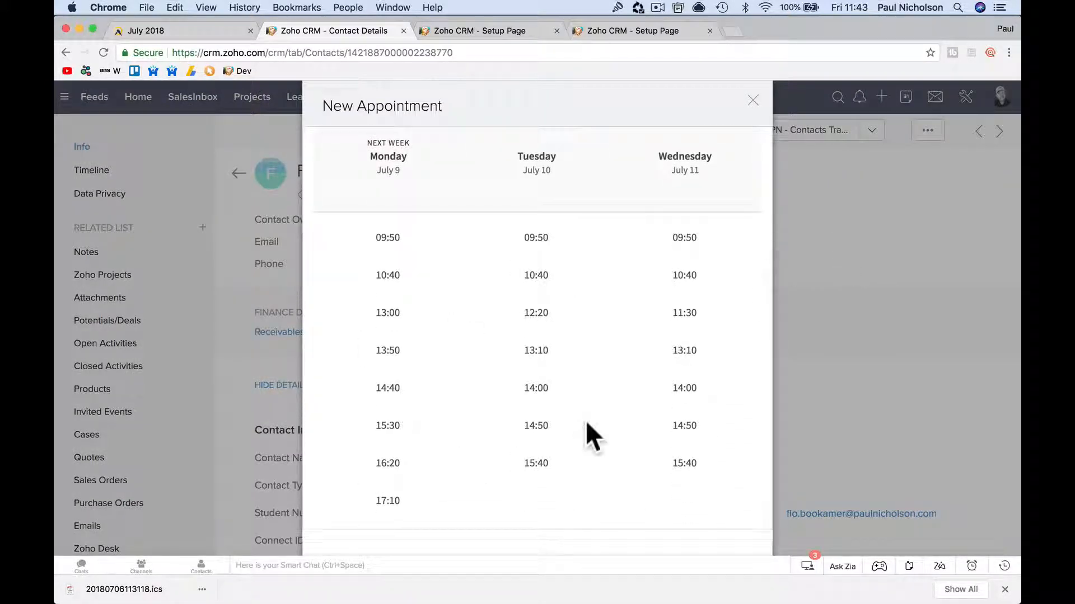
scroll(588, 432, up, 2)
click(683, 361)
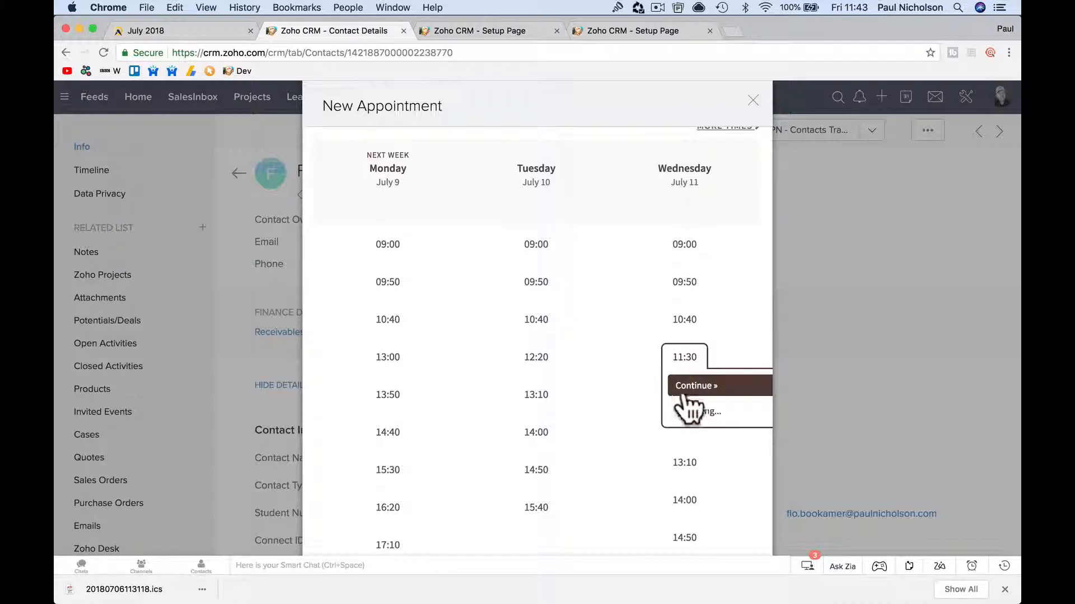
click(686, 387)
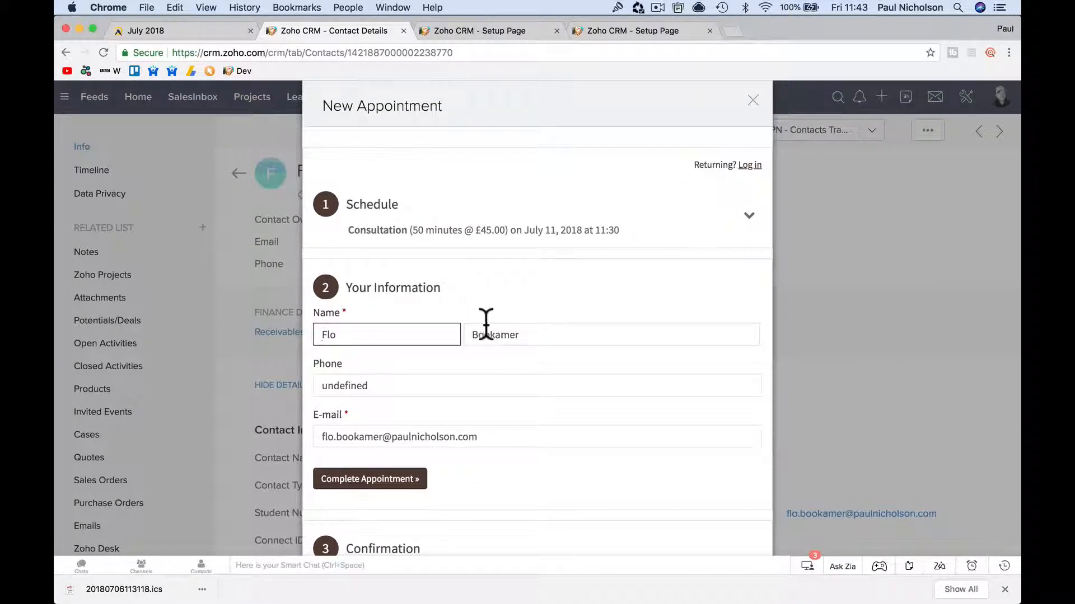
click(742, 221)
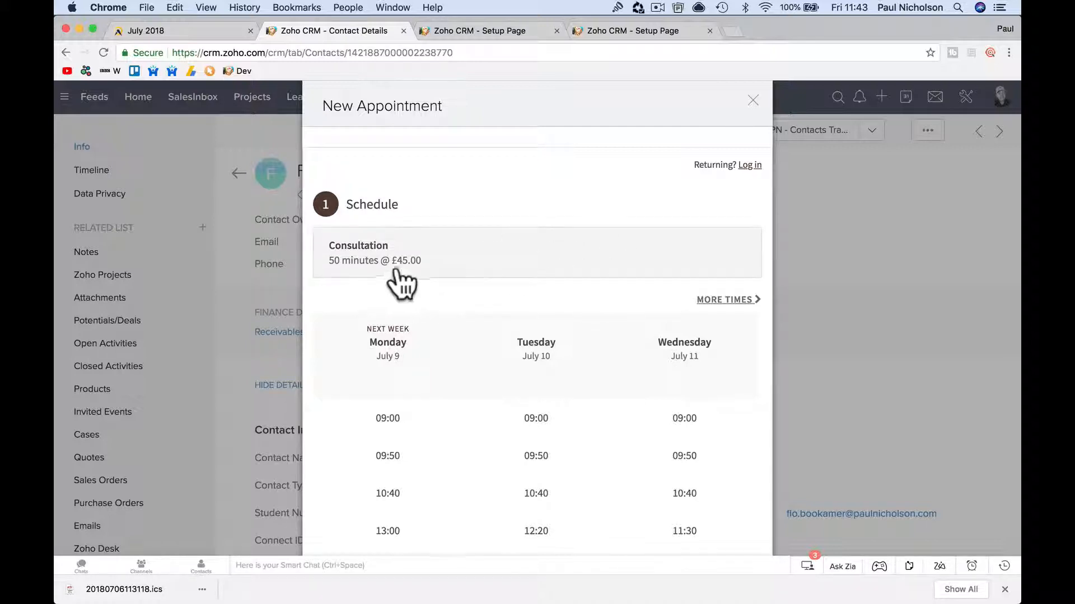
scroll(712, 352, down, 5)
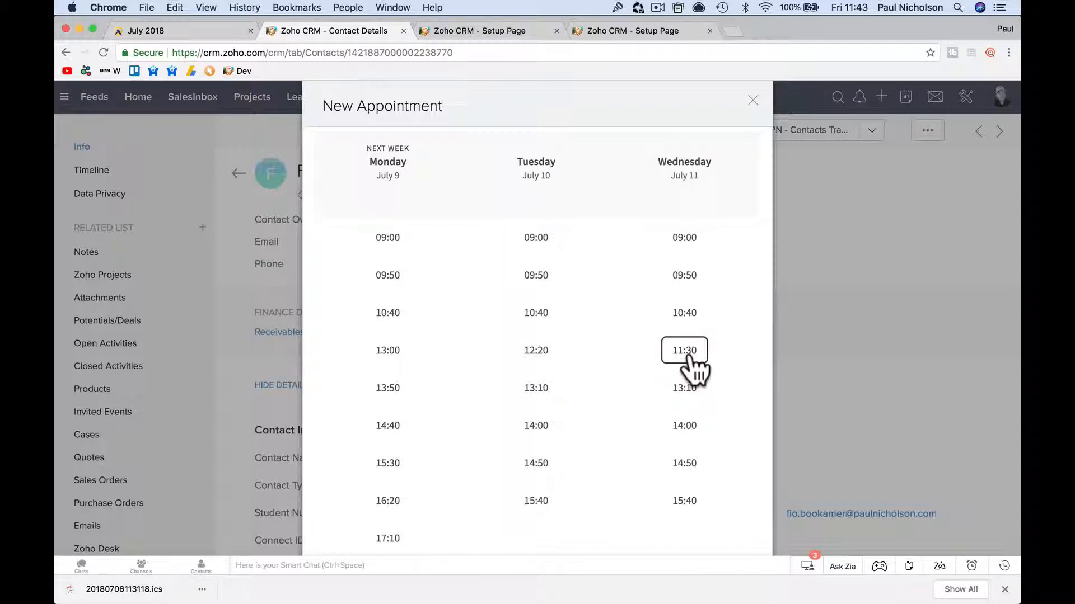
click(692, 357)
click(697, 380)
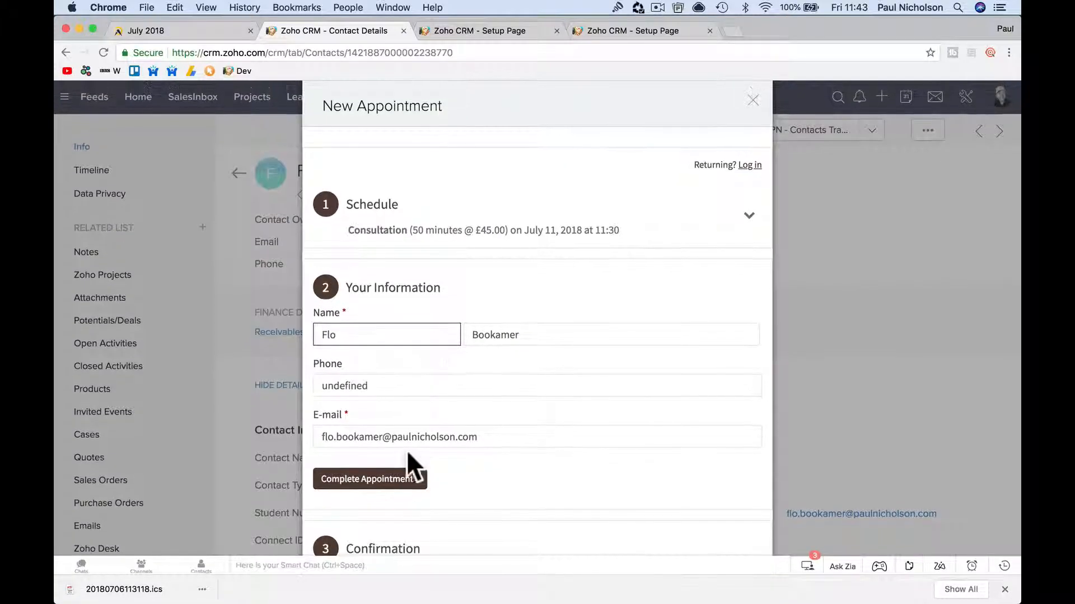
Complete the £45 Consultation booking, review the confirmation, and close it.
click(397, 477)
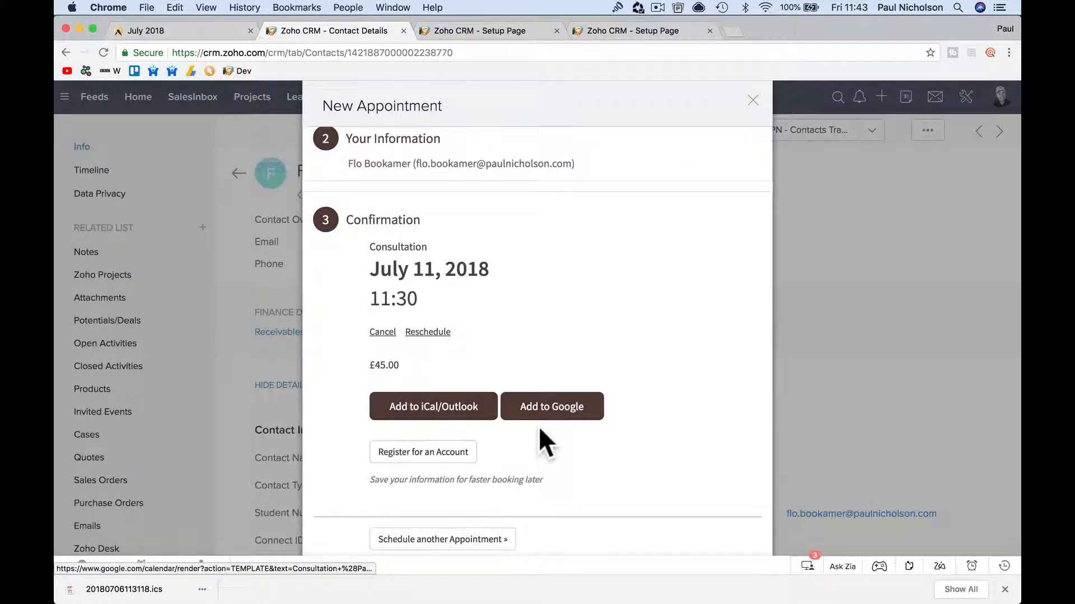
scroll(540, 430, down, 1)
scroll(539, 426, up, 1)
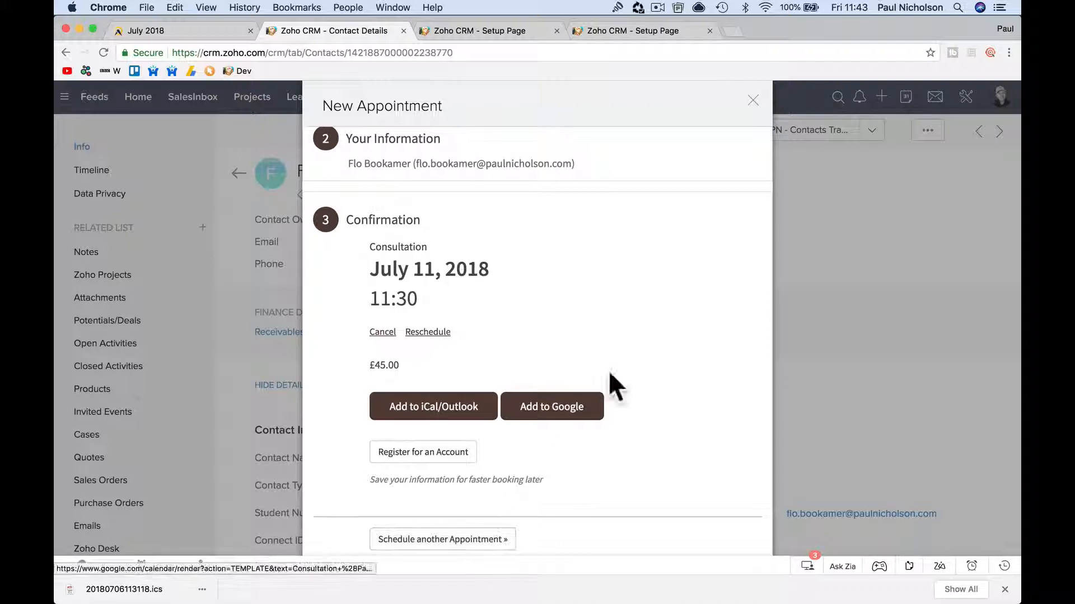
scroll(609, 370, up, 3)
scroll(609, 370, up, 3)
scroll(609, 371, down, 5)
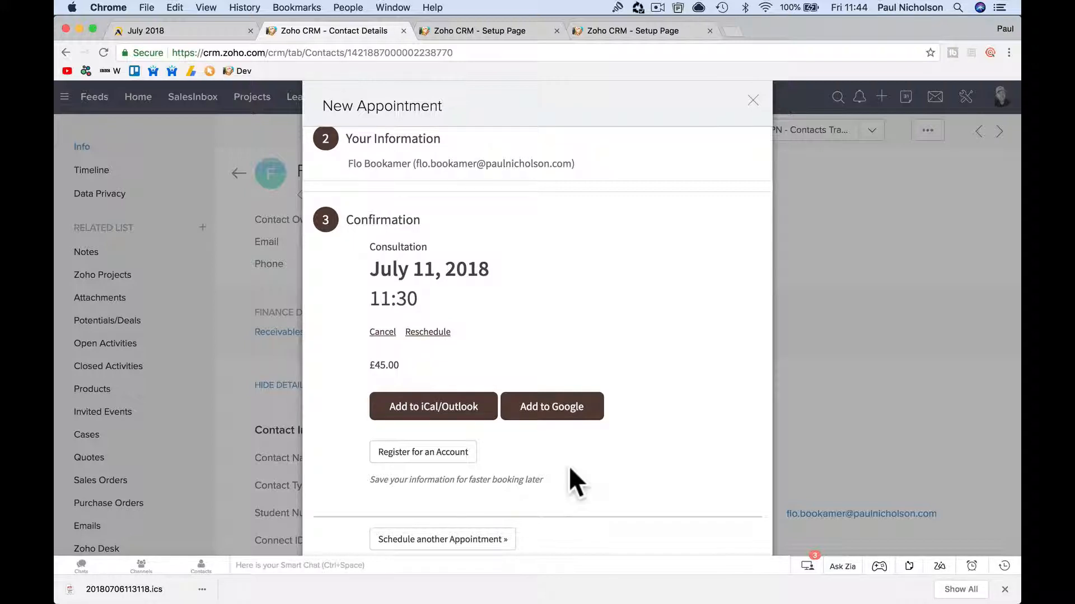
click(753, 99)
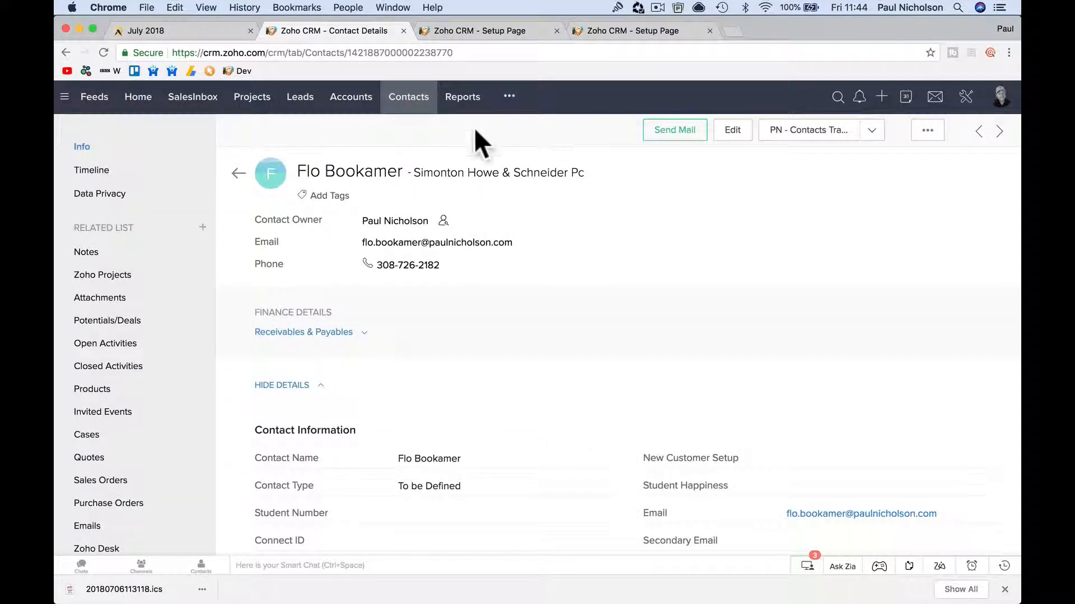
Open the July 11 11:30 Consultation event in Activities, then the client's confirmation e-mail in Mail.
click(508, 102)
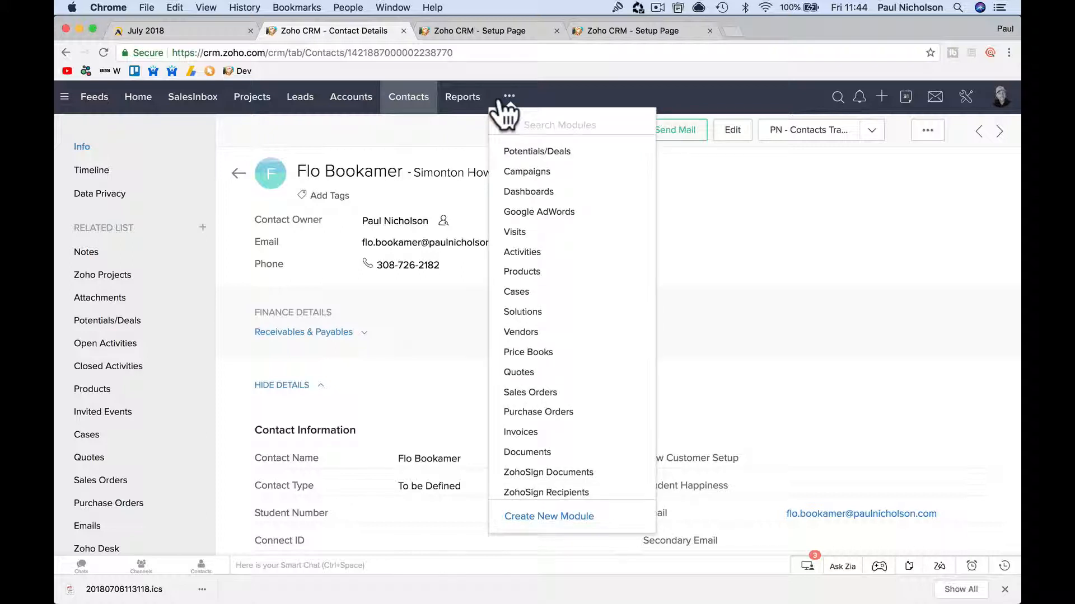
click(521, 258)
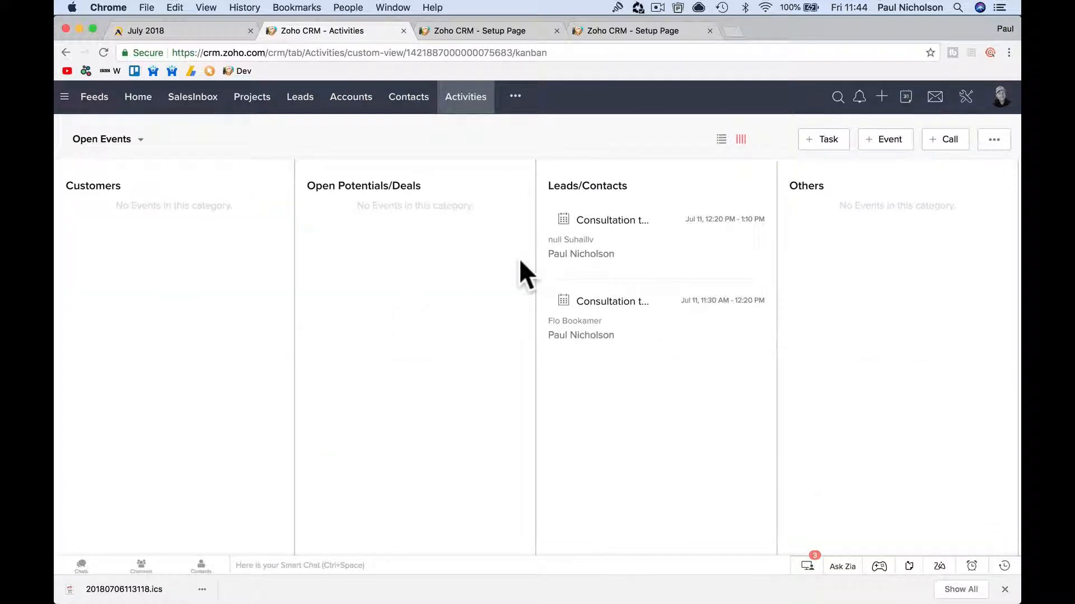
click(629, 335)
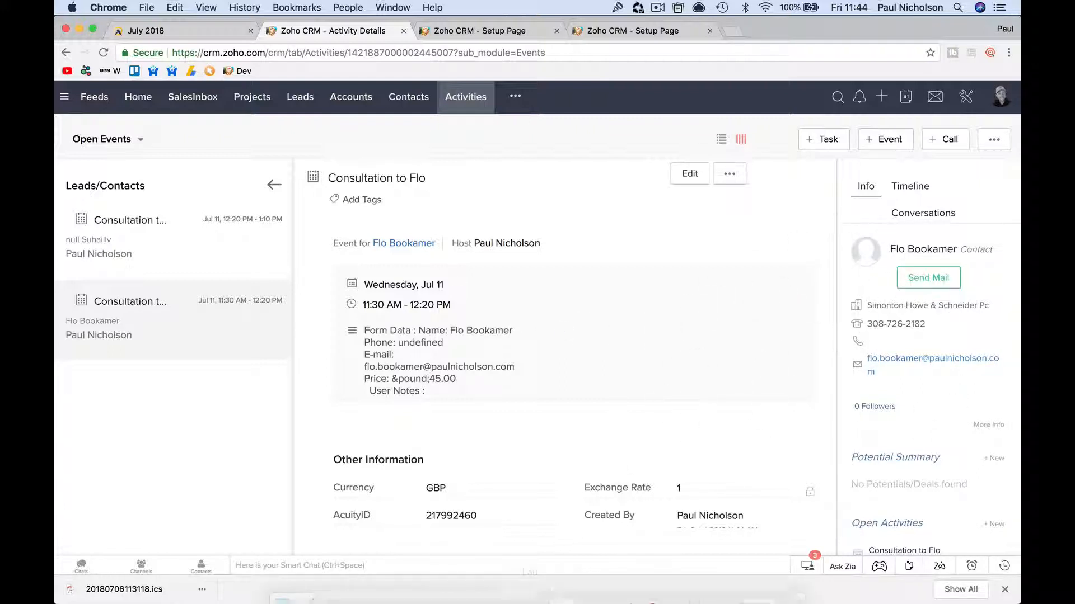
click(579, 586)
click(256, 163)
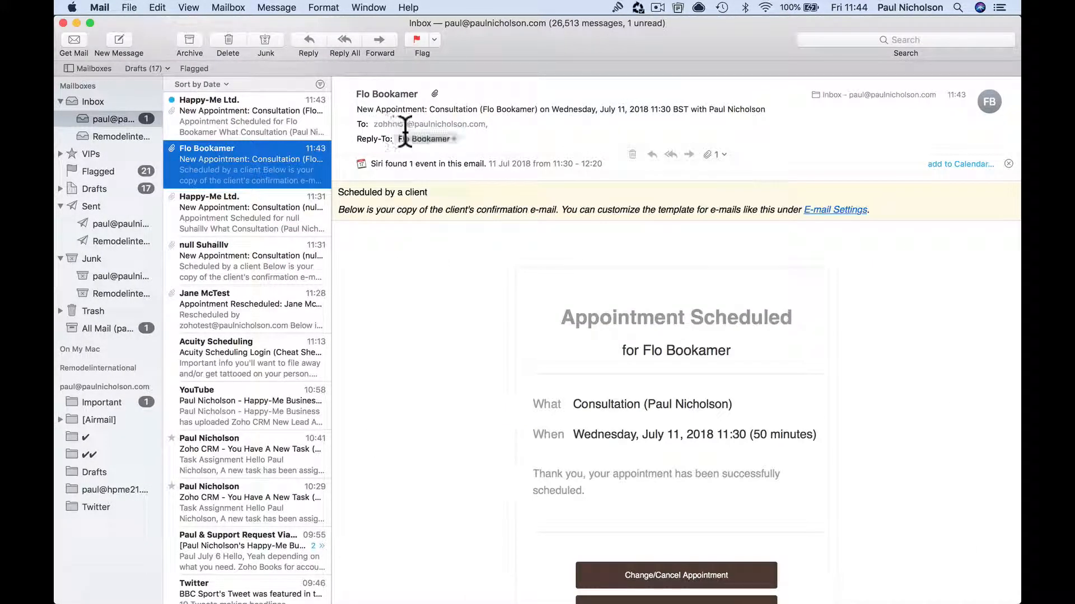
Open the Happy-Me Ltd. confirmation e-mail and its Change/Cancel Appointment page.
scroll(570, 353, down, 5)
scroll(569, 353, up, 5)
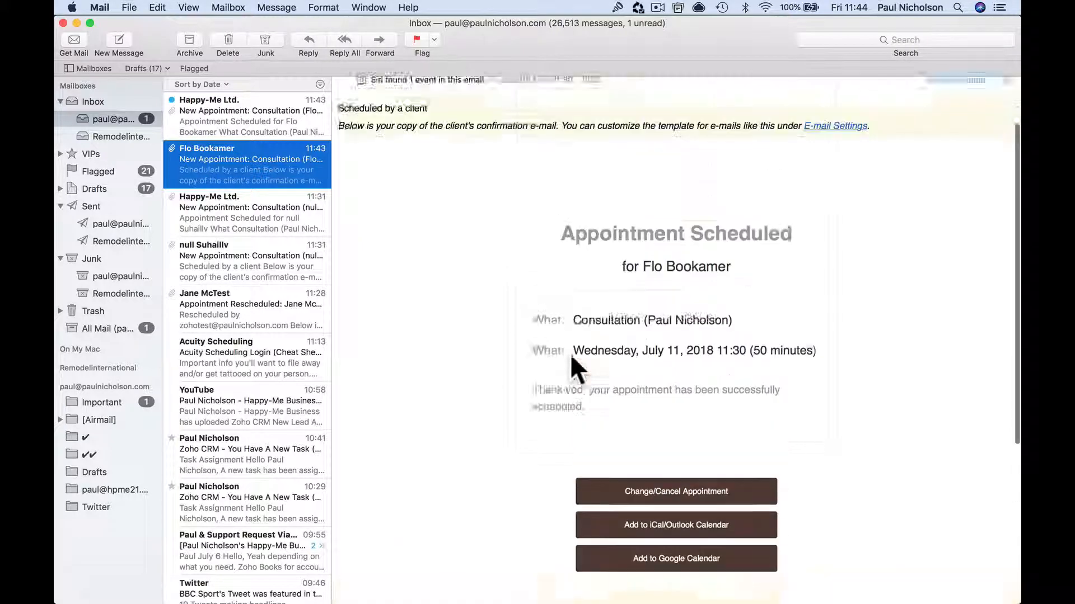
click(261, 126)
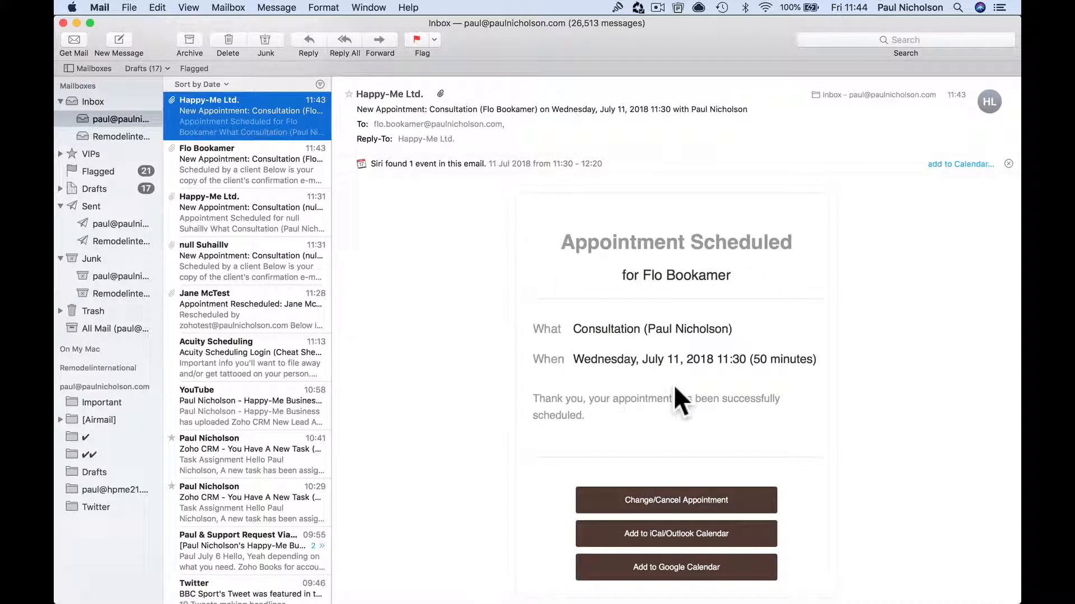
scroll(657, 458, down, 3)
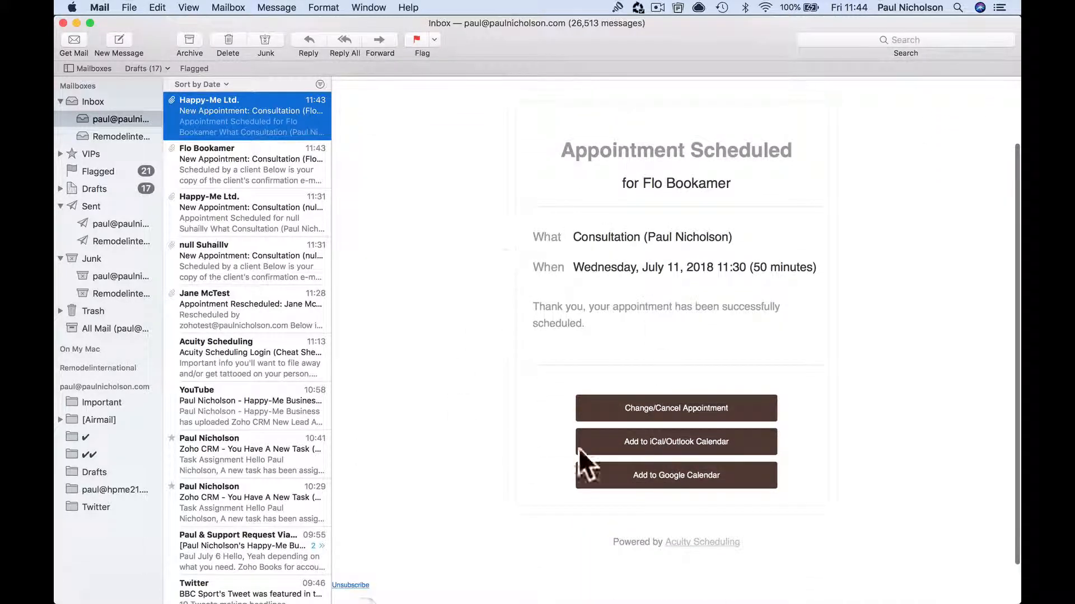
click(637, 399)
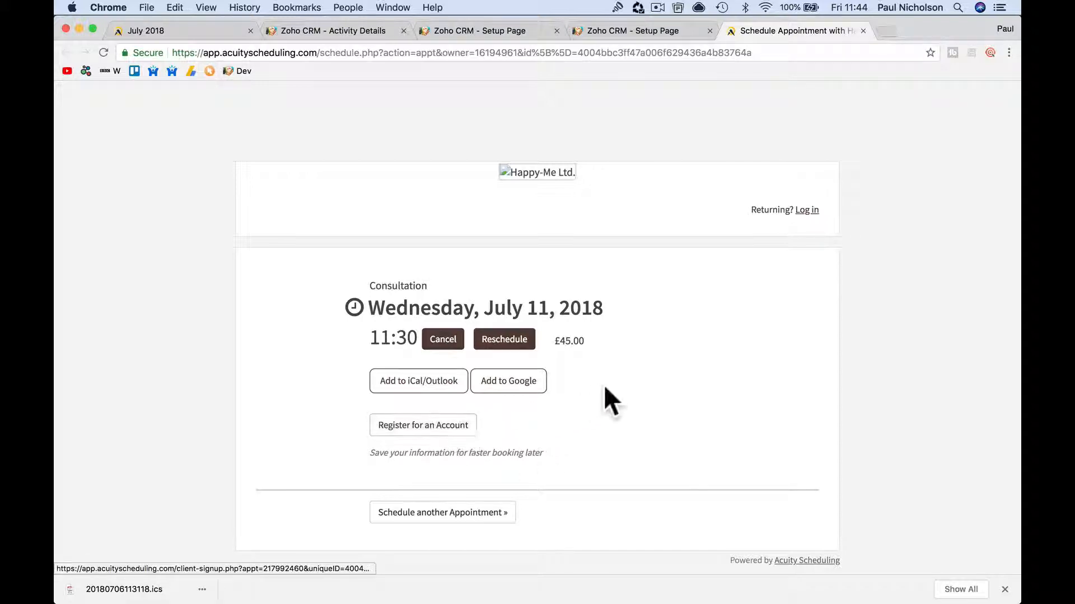
Reload the Acuity July 2018 calendar to show the new booking and preview the July 11 11:30 appointment.
click(209, 37)
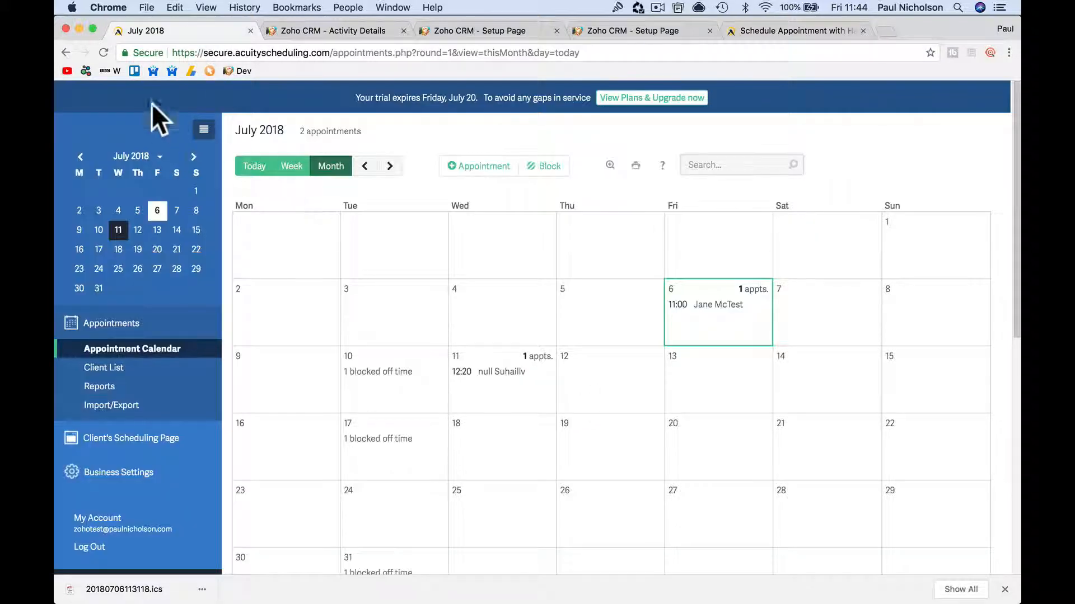
click(102, 52)
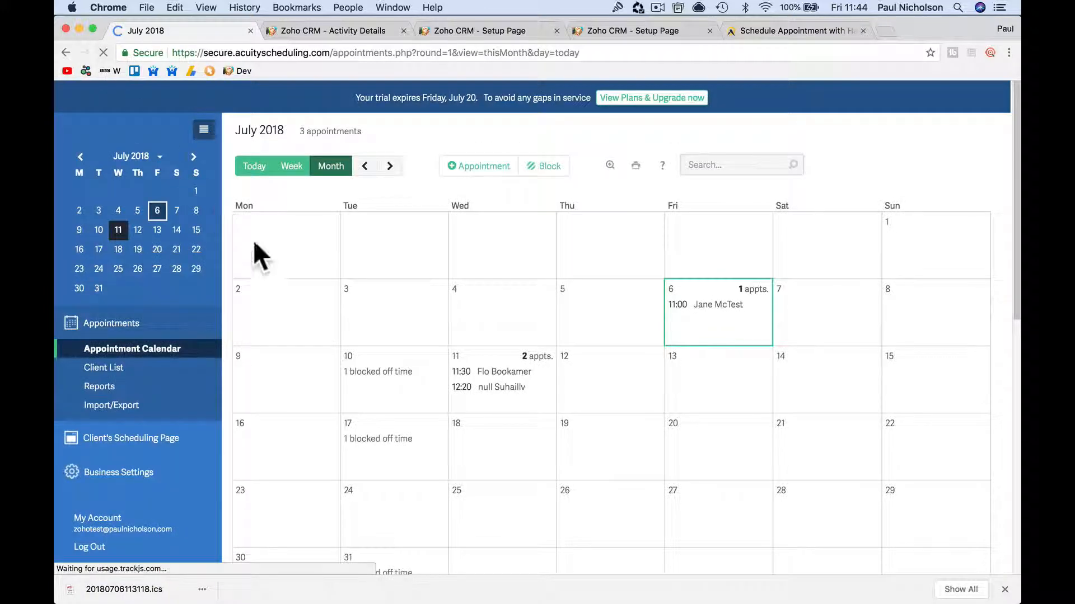
click(502, 374)
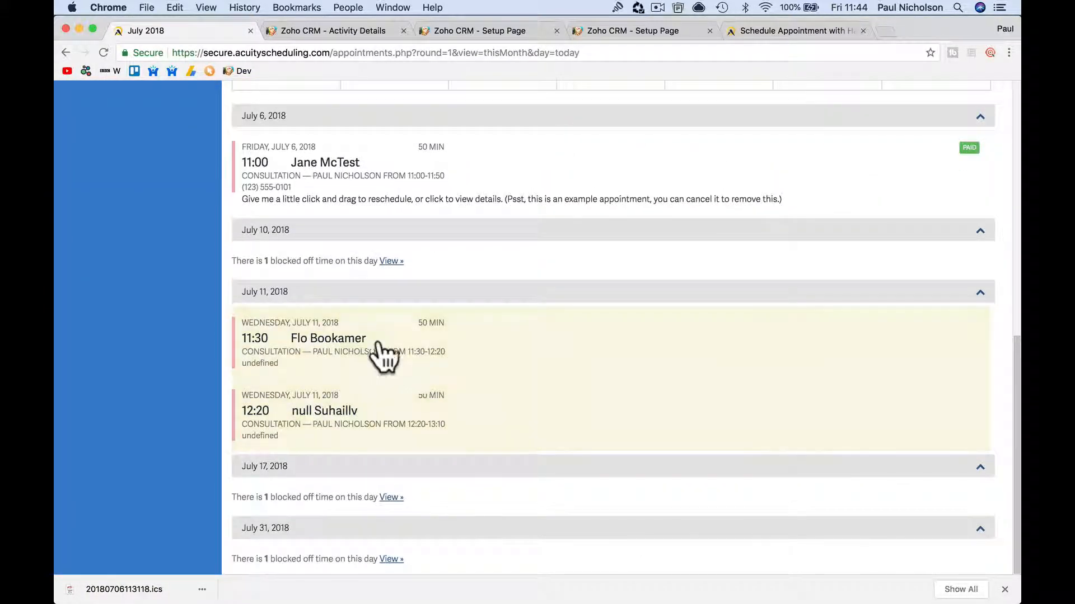
click(361, 338)
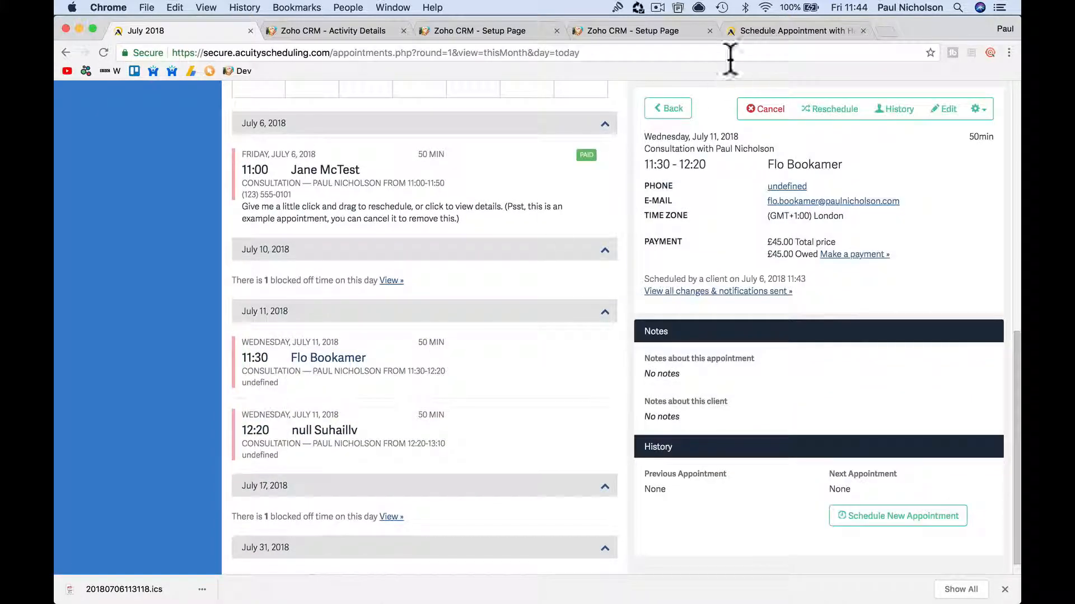
click(678, 111)
Reopen the July 11 11:30 Consultation's details, showing £45.00 still owed.
scroll(617, 185, up, 10)
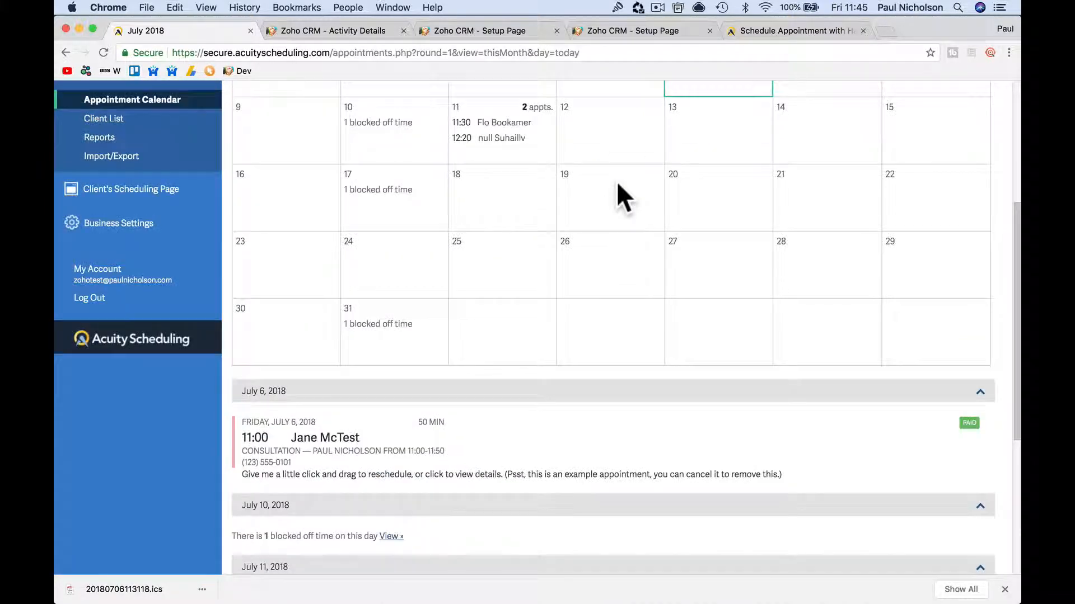
scroll(618, 185, up, 3)
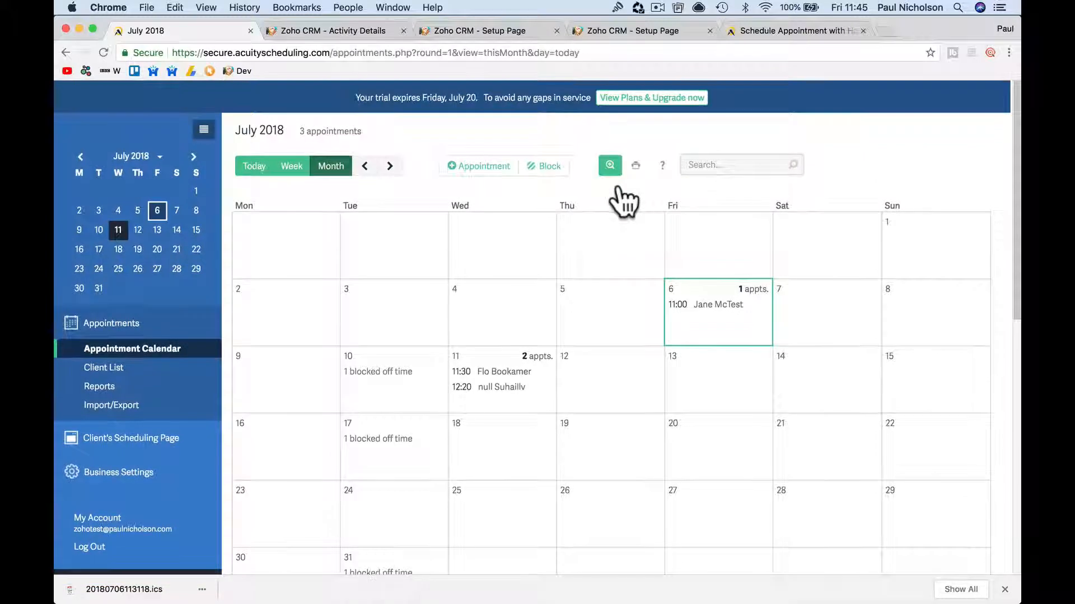
scroll(508, 336, down, 10)
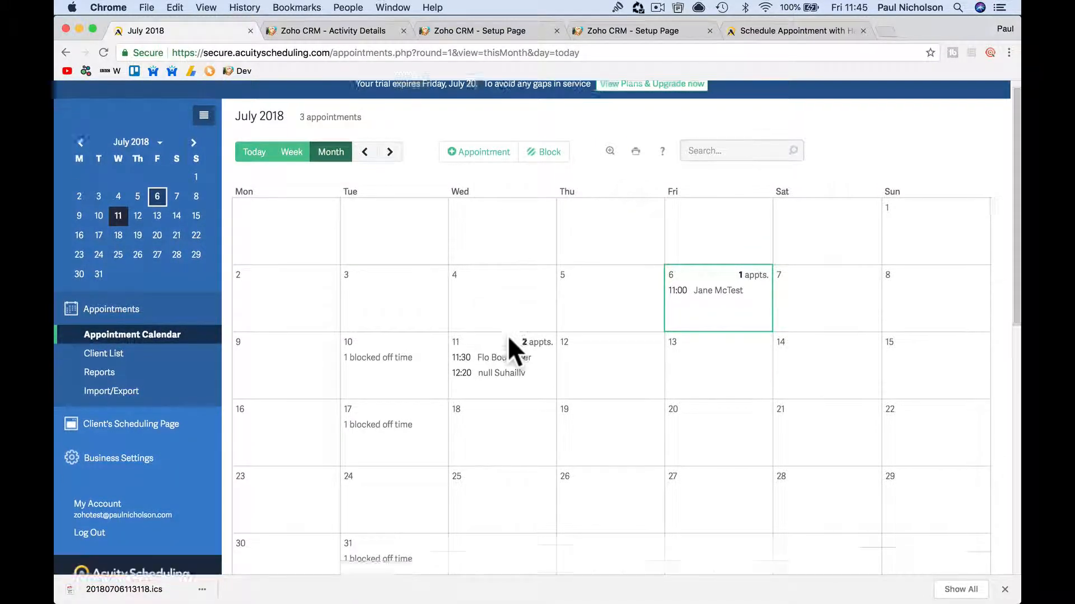
scroll(507, 335, up, 2)
click(518, 186)
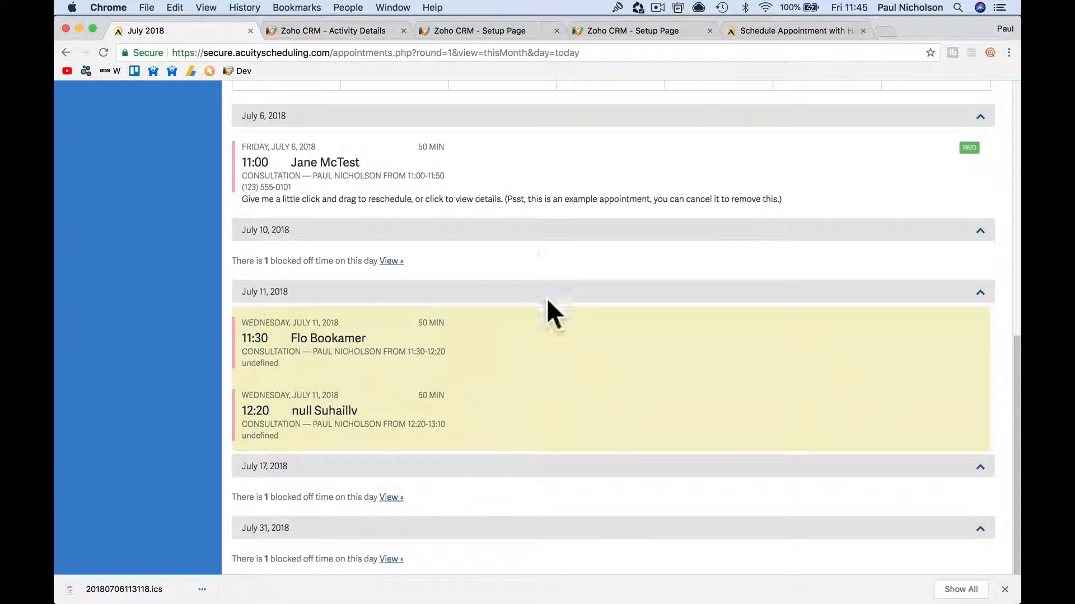
click(359, 343)
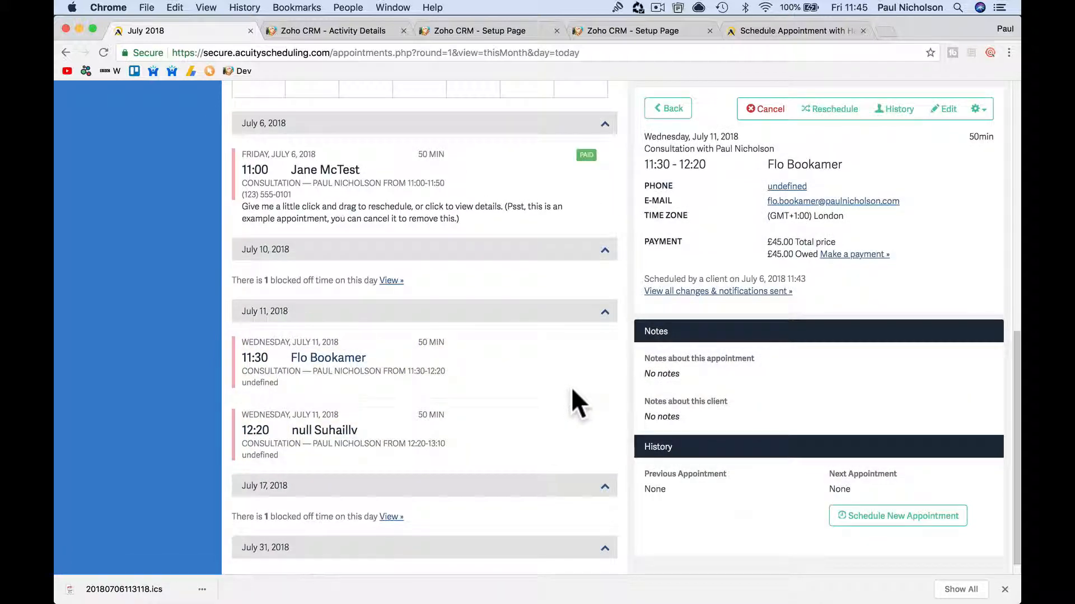
Reschedule the July 11 11:30 consultation to Friday, July 20 at 13:00.
click(833, 111)
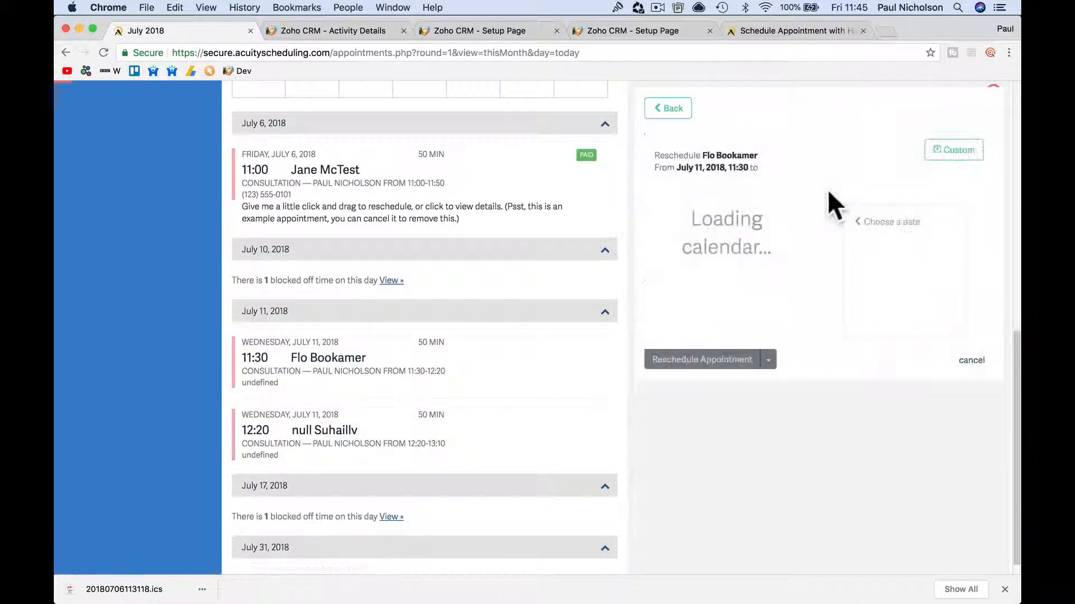
click(750, 327)
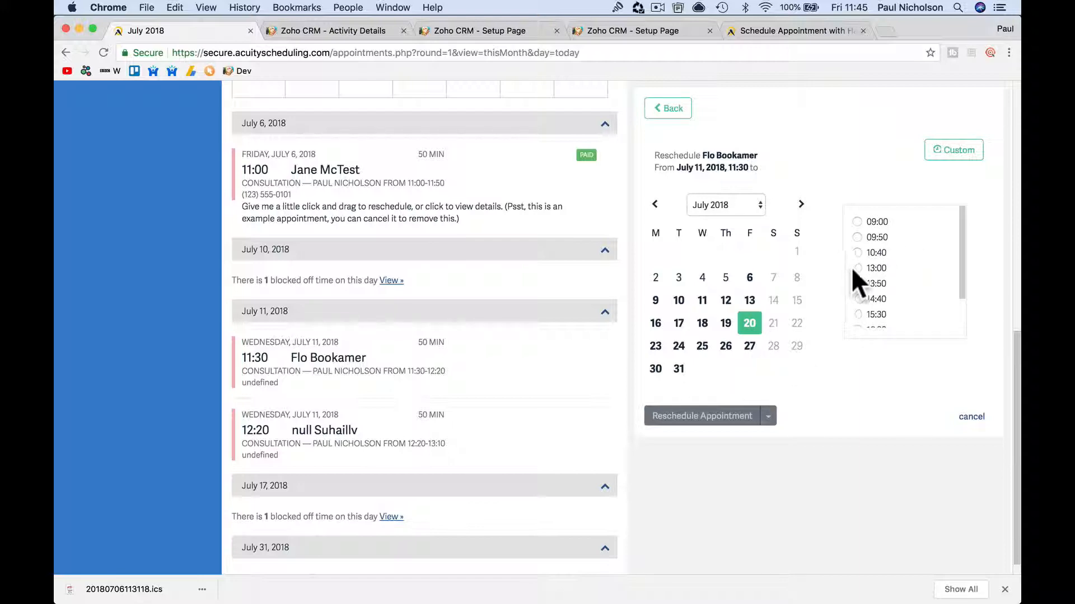
click(856, 268)
click(766, 417)
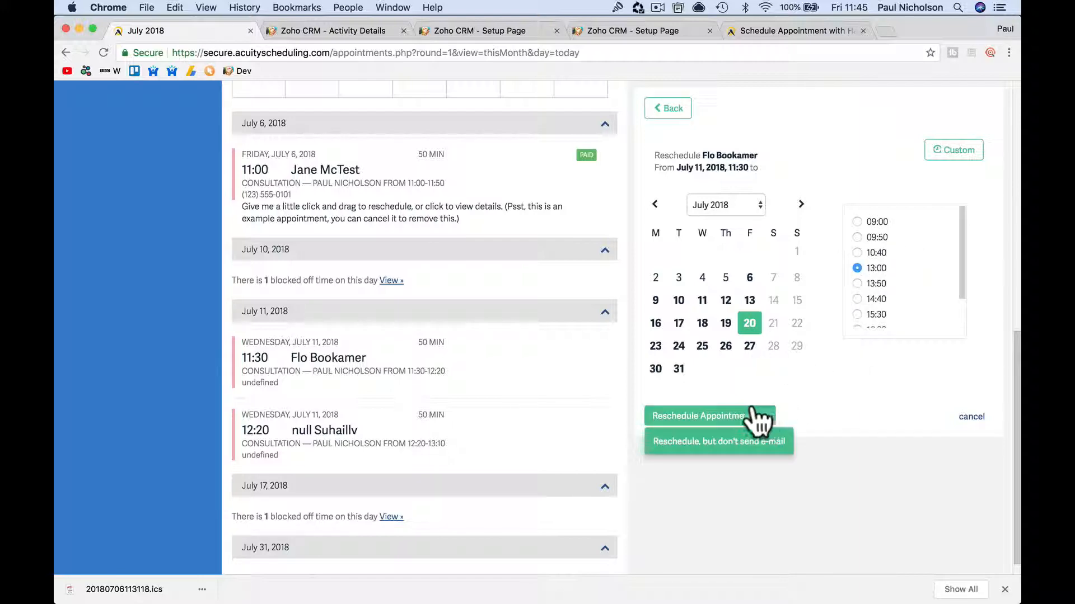
click(720, 421)
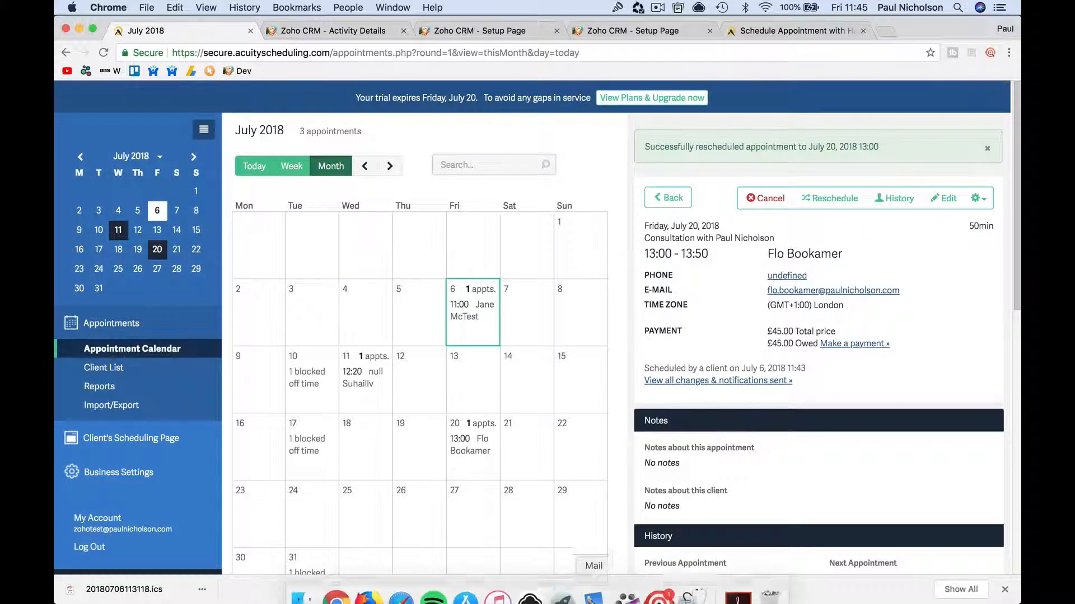
click(596, 585)
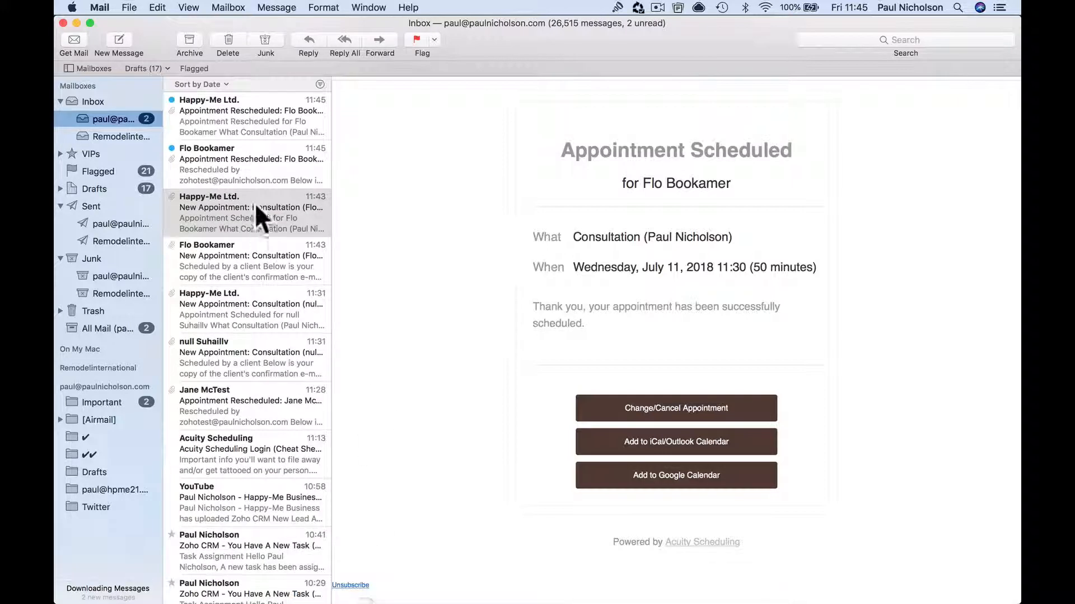
Read both Appointment Rescheduled e-mails for the July 20 13:00 move, then go back to Chrome.
click(255, 169)
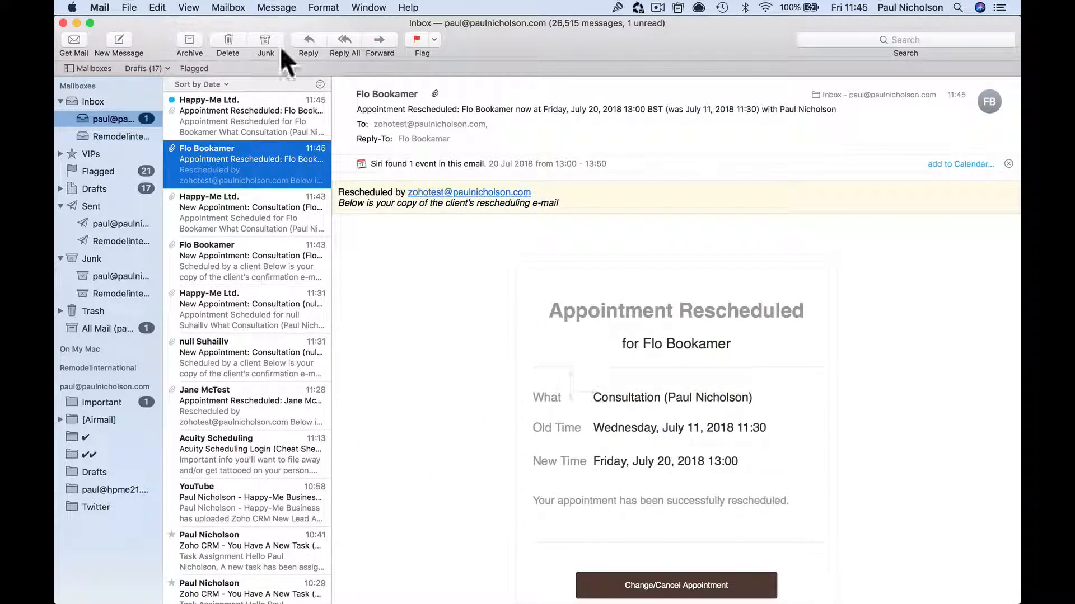
click(250, 107)
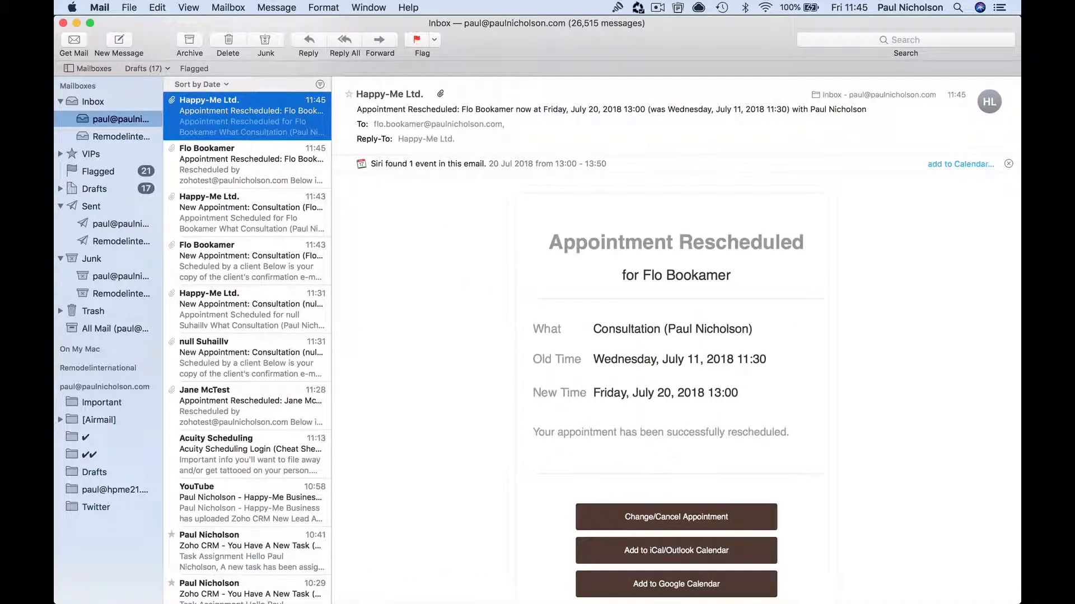
click(334, 588)
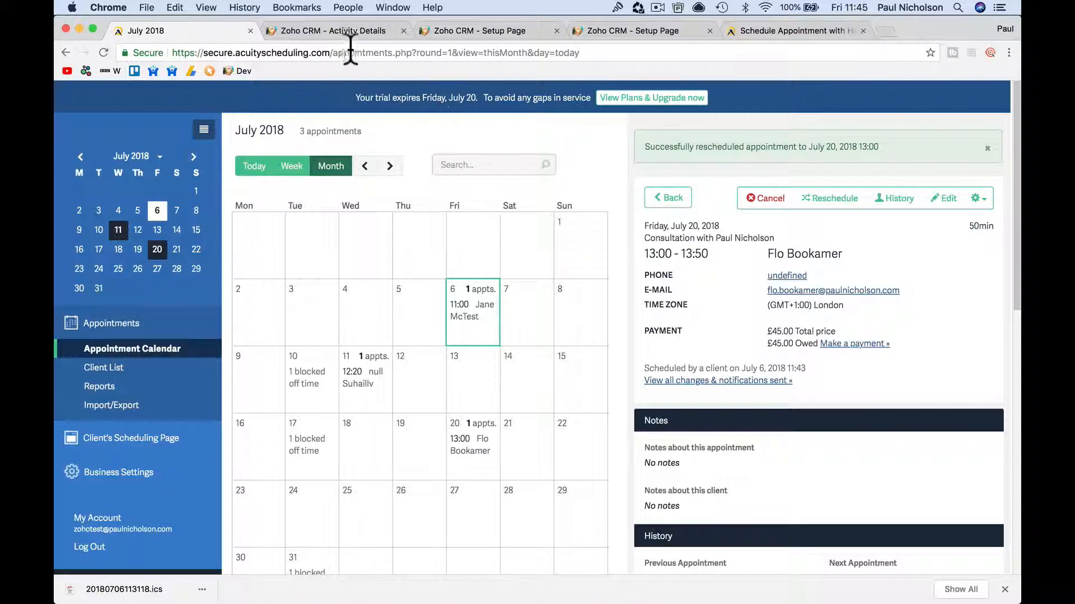
Open the July 11 11:30 Consultation event from the Zoho CRM open events board.
click(606, 31)
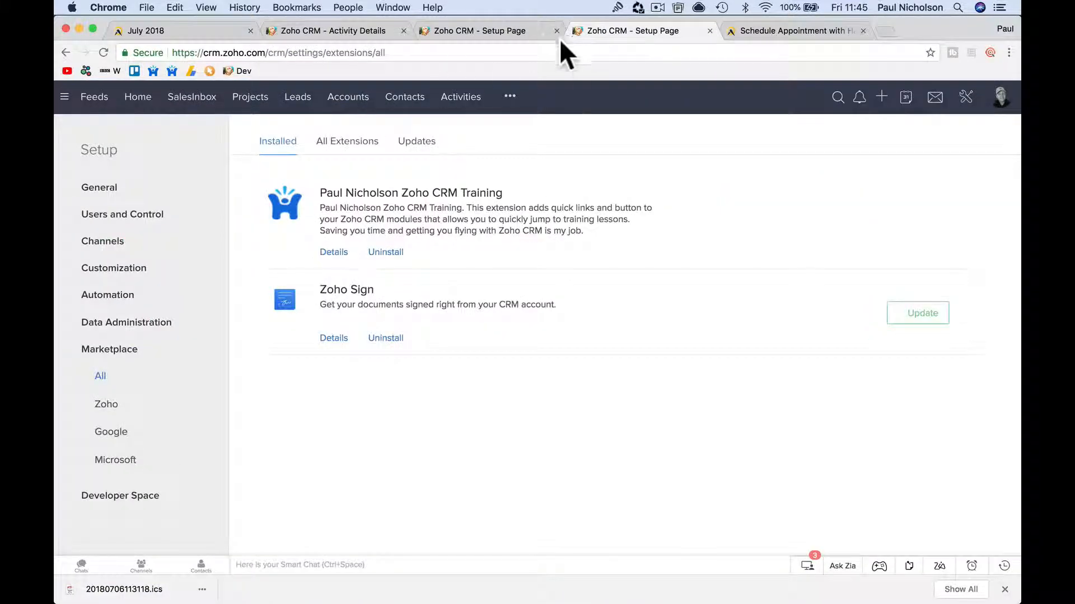
click(514, 30)
click(387, 32)
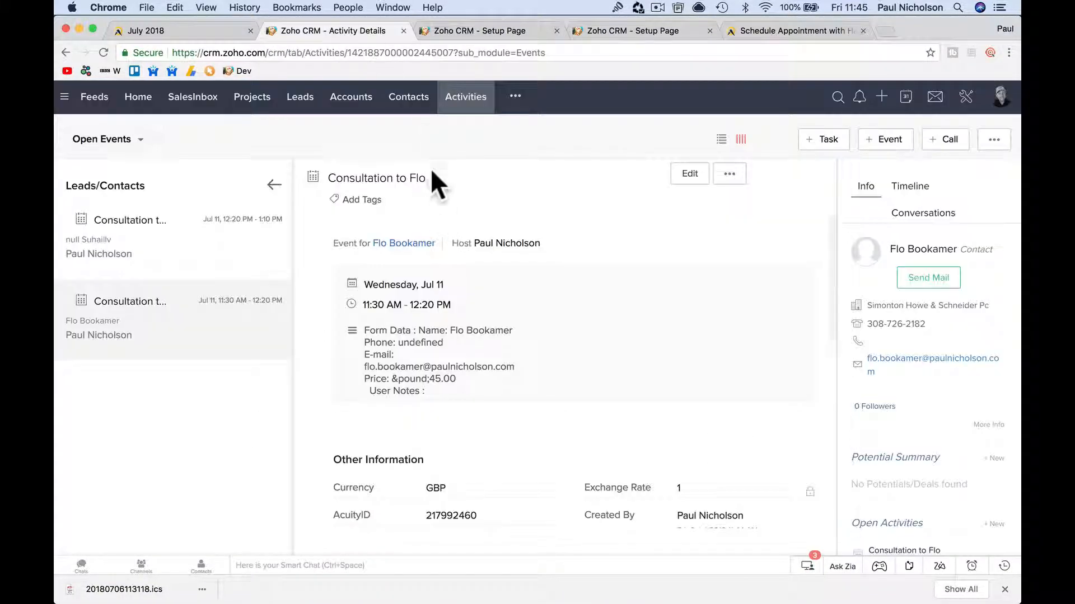
click(449, 107)
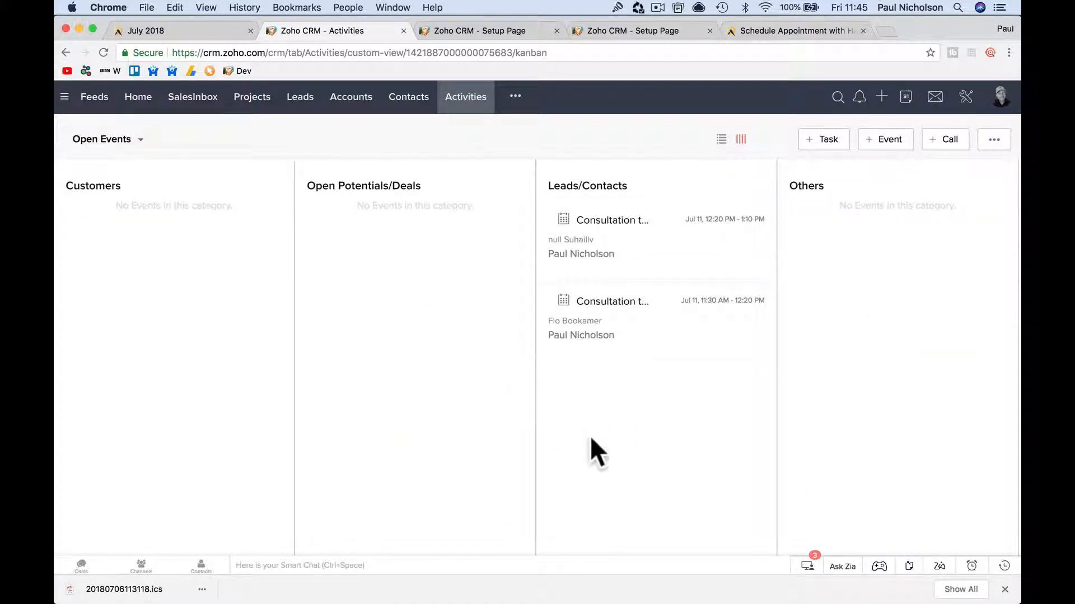
click(624, 305)
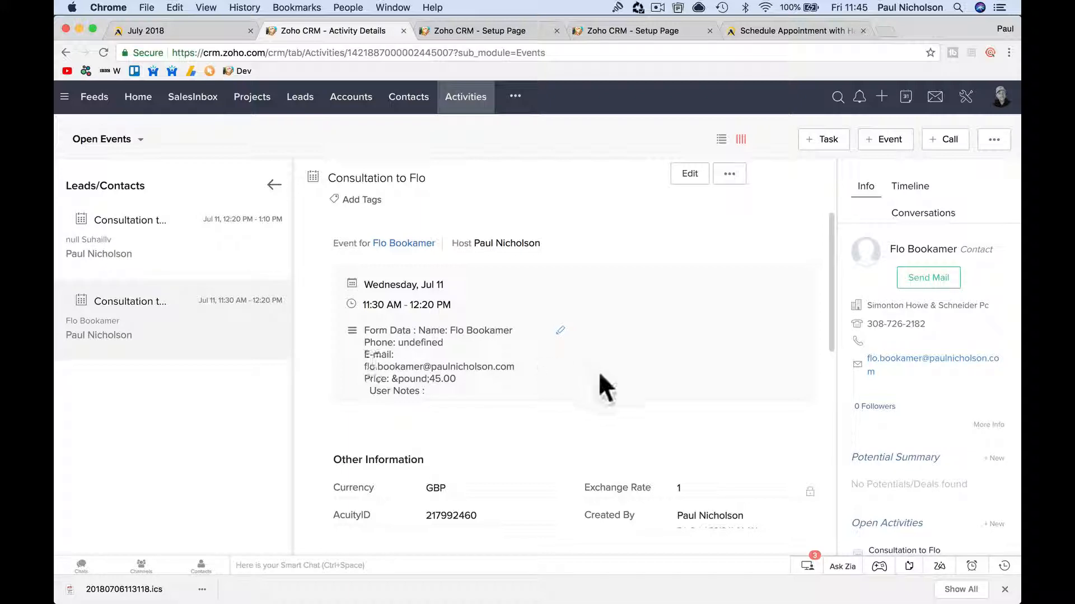
Reload the consultation event to check for sync updates, then return to the Open Events board.
click(193, 30)
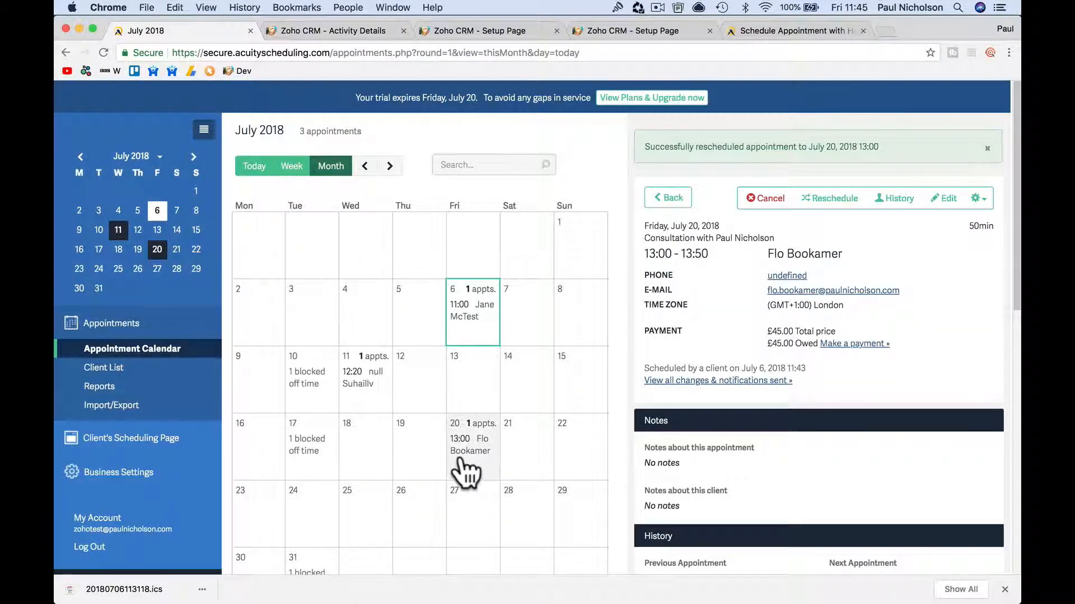
click(493, 30)
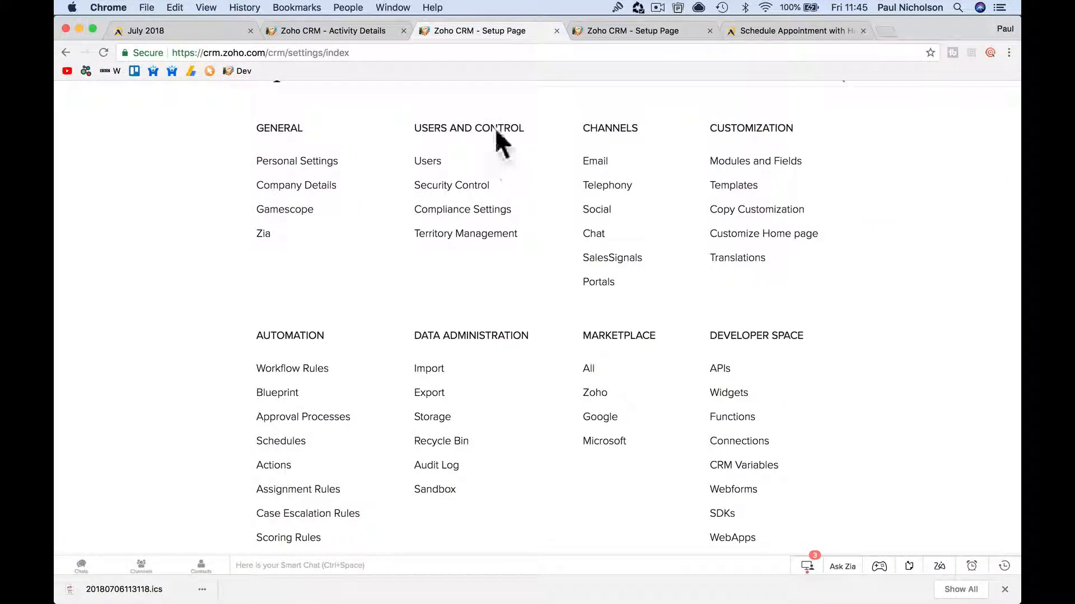
click(325, 31)
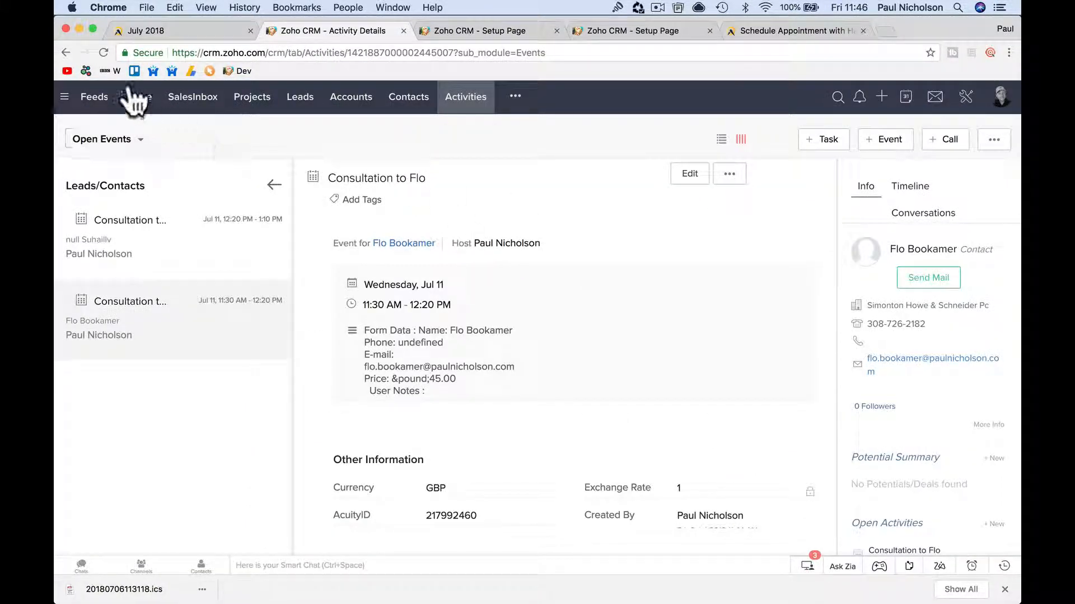
click(103, 52)
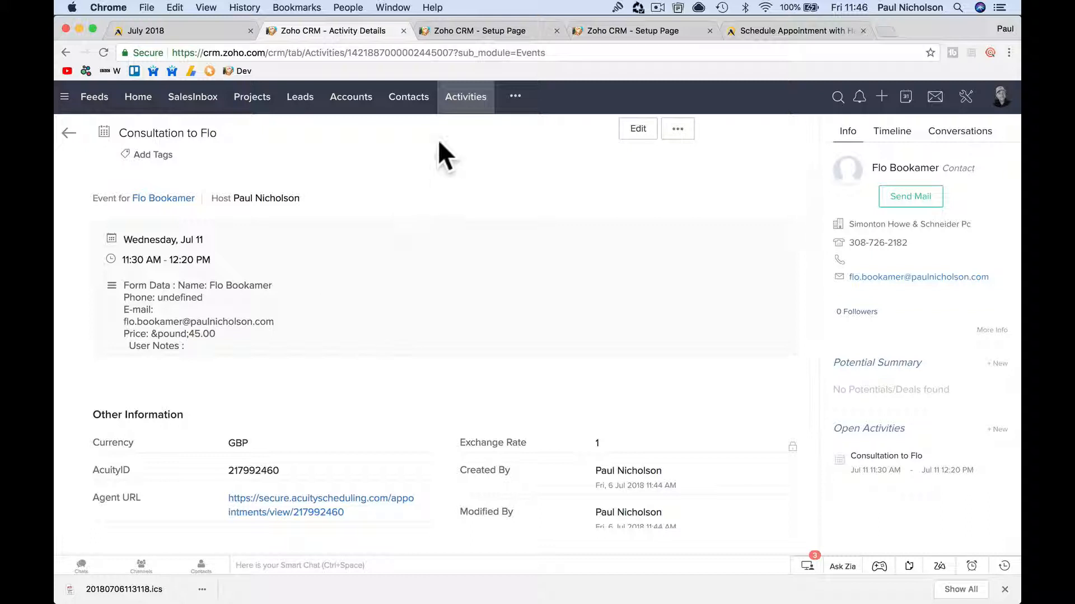
click(469, 98)
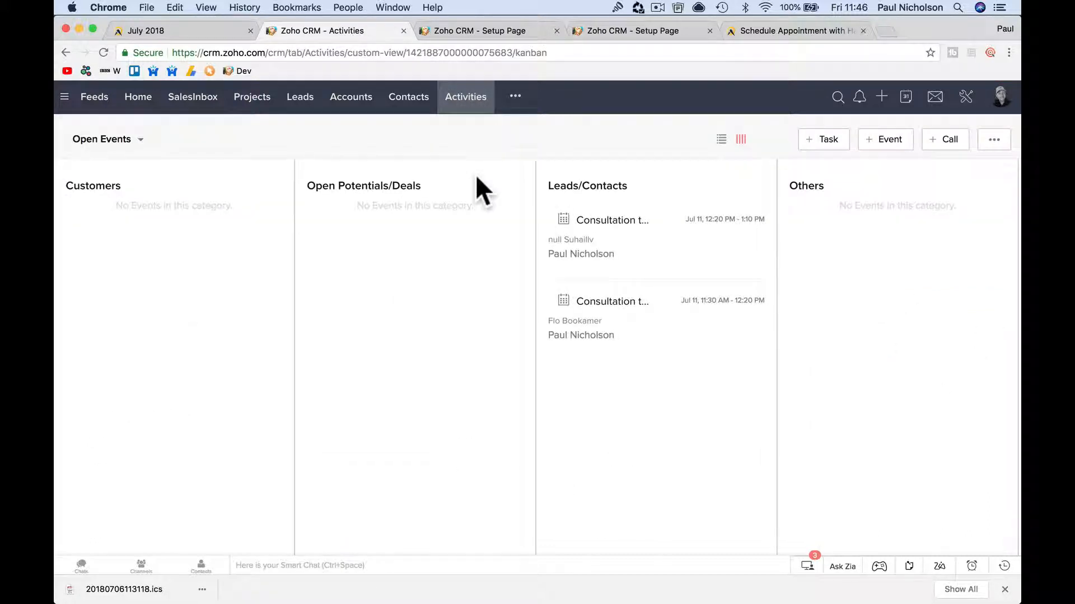
scroll(613, 435, right, 1)
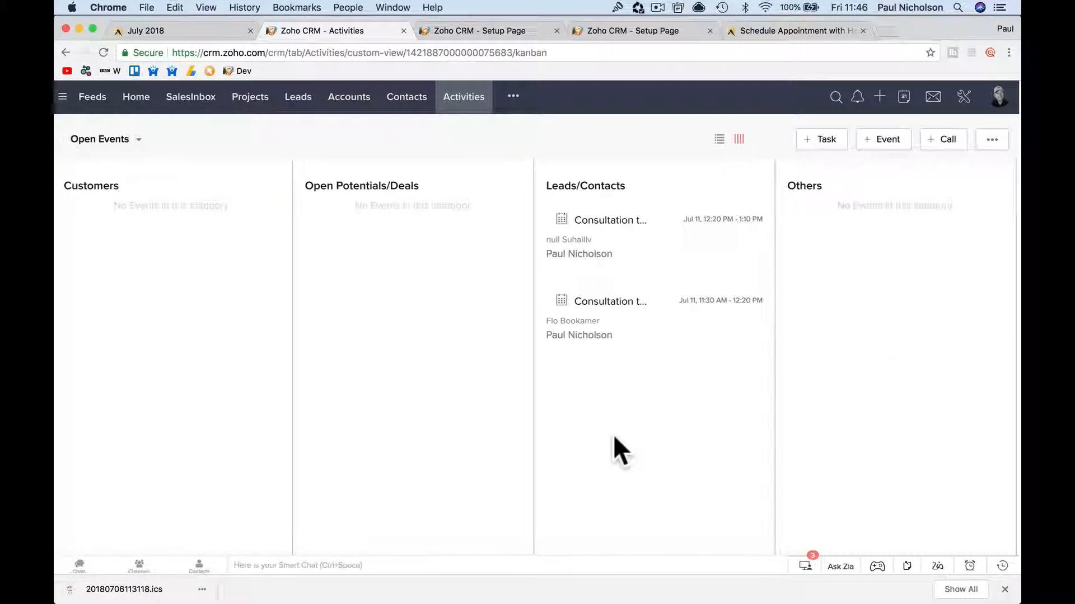
scroll(613, 435, left, 1)
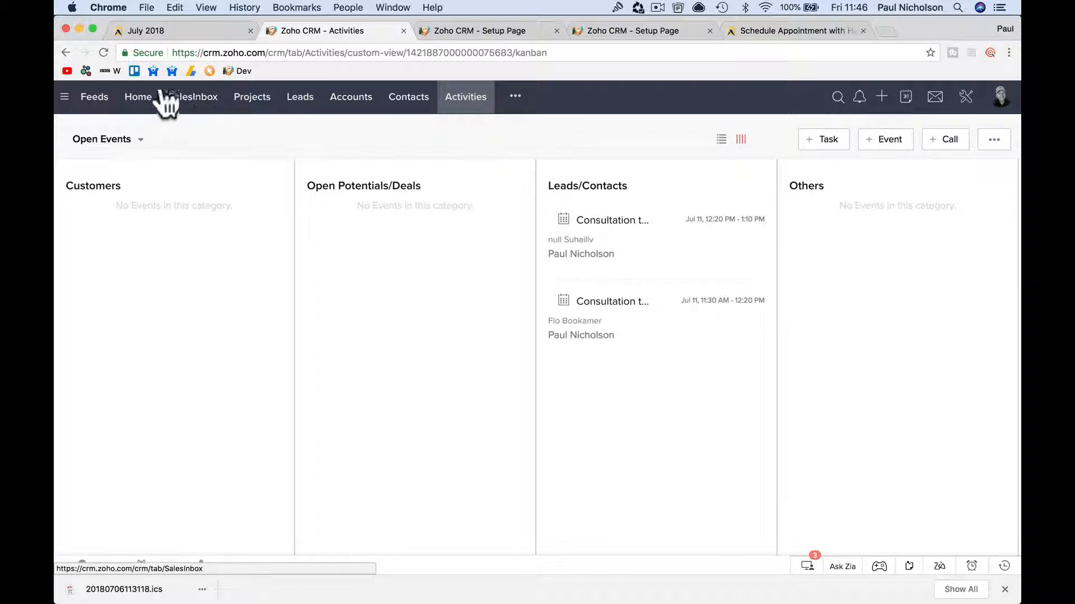
click(104, 51)
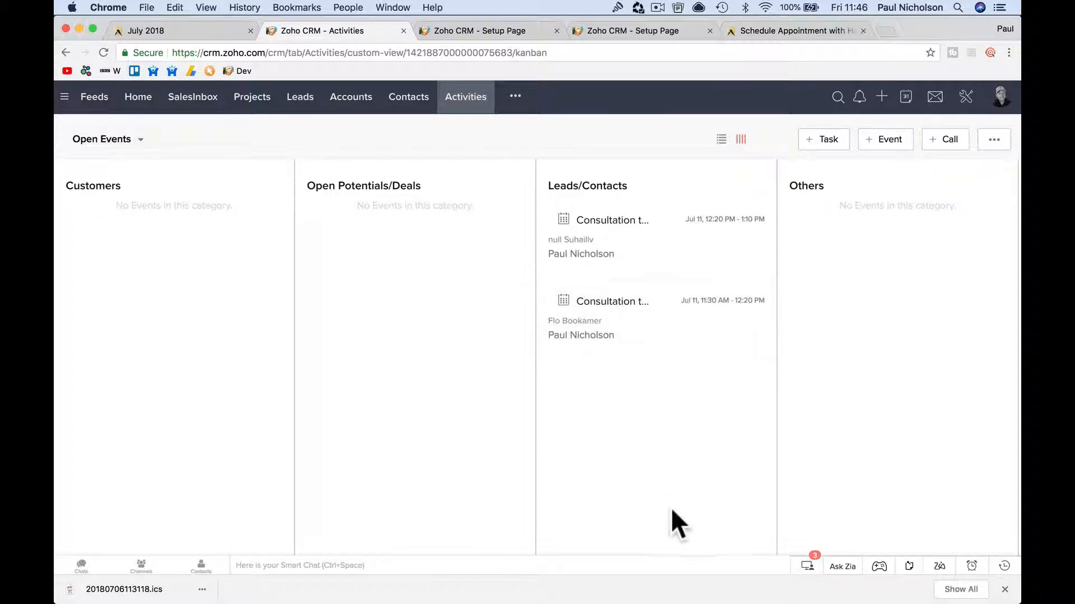
click(160, 31)
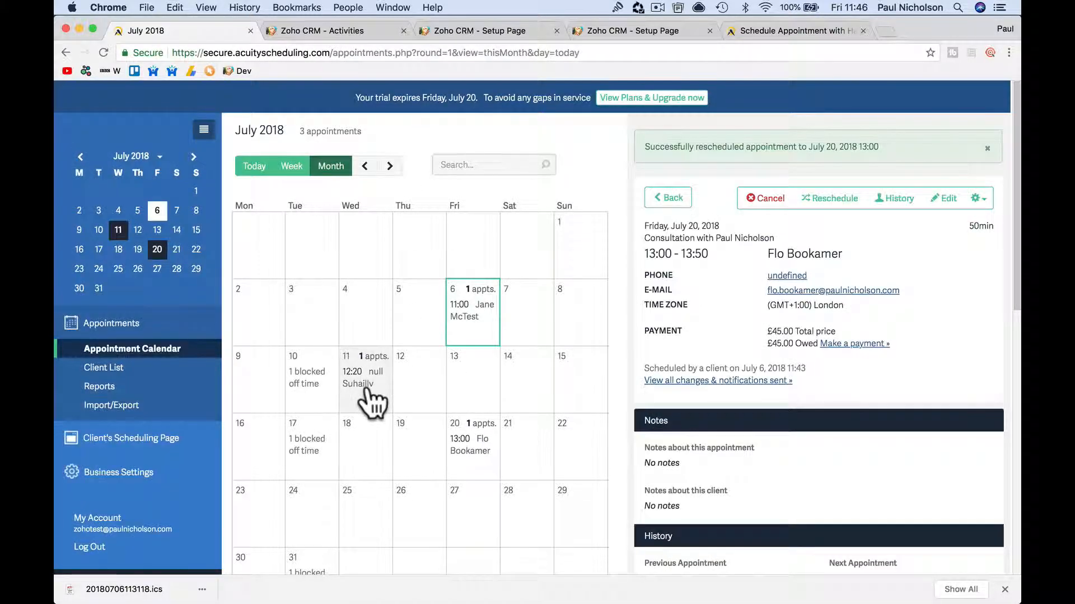
click(302, 31)
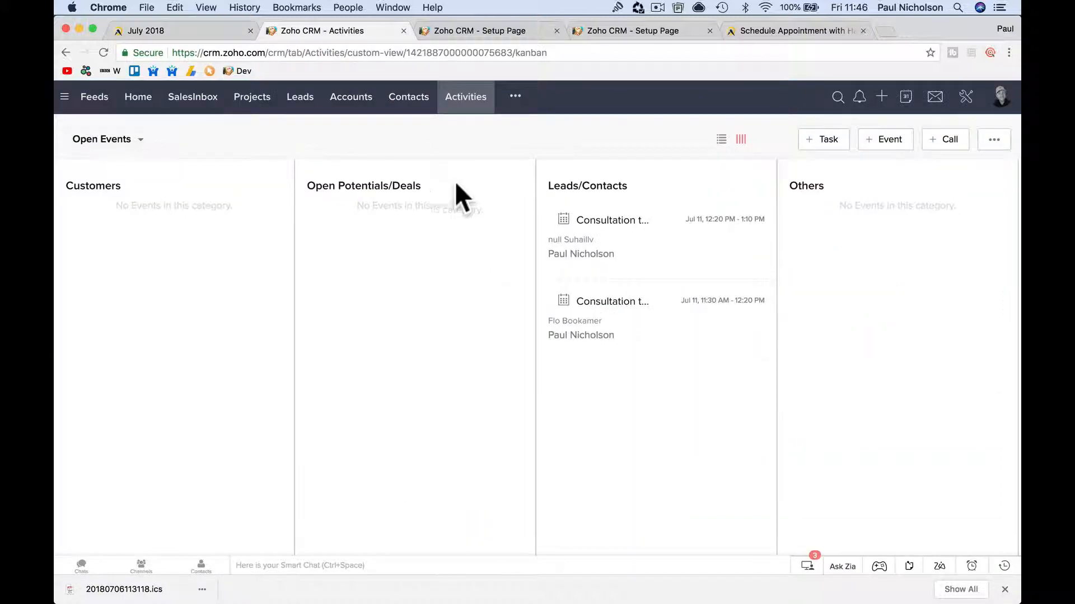
click(606, 232)
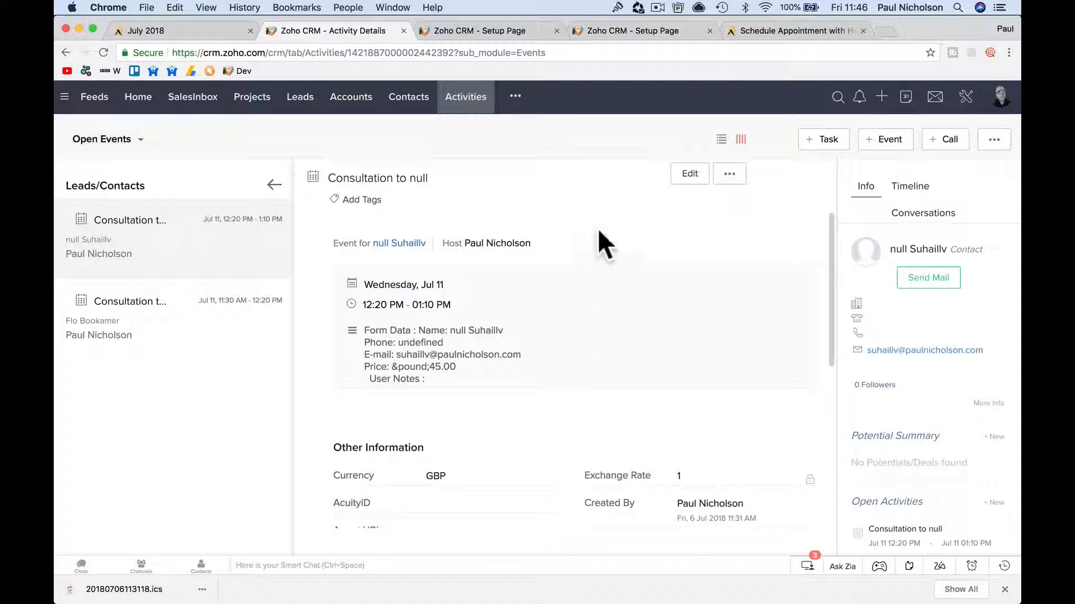
click(692, 174)
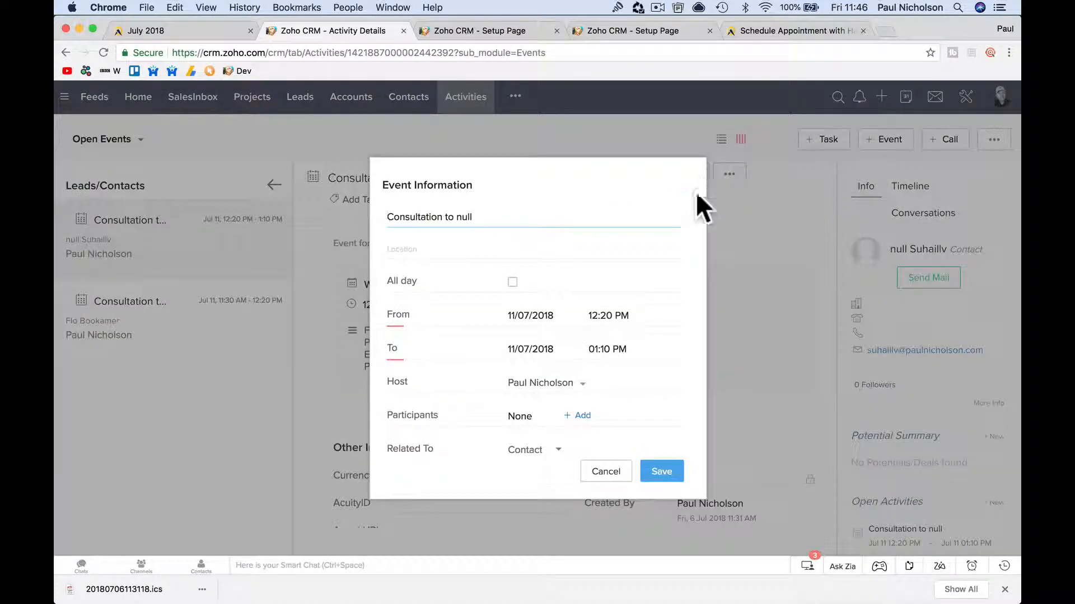
click(605, 472)
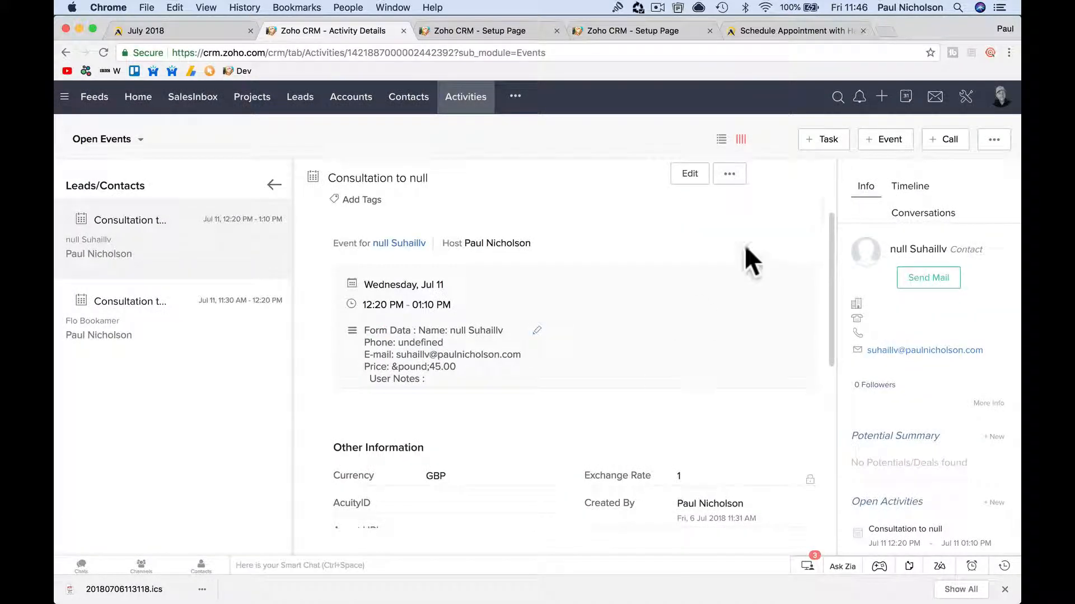
click(995, 140)
click(974, 214)
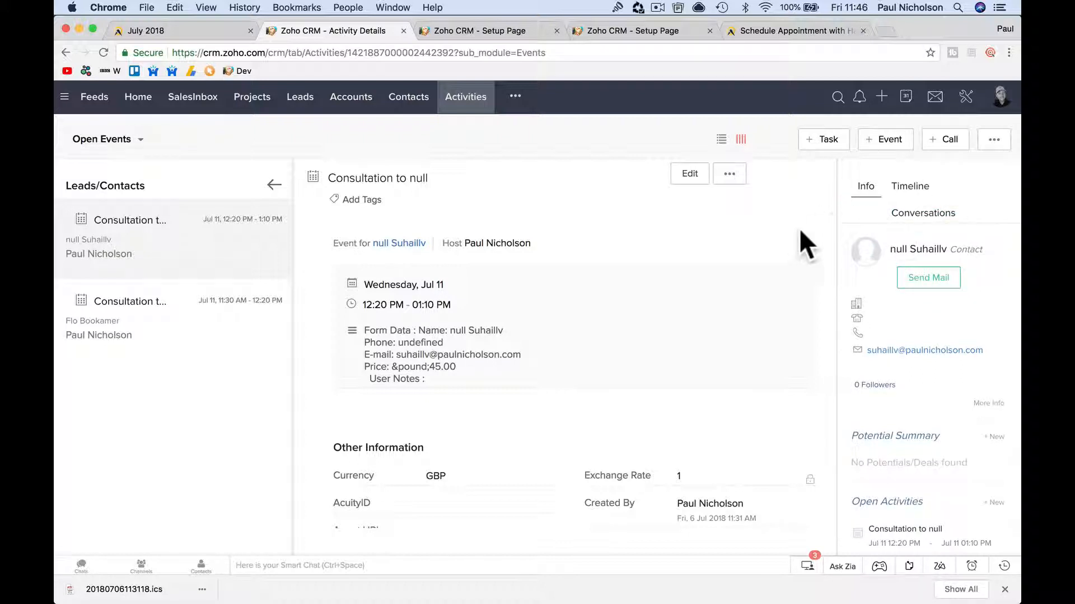
click(679, 178)
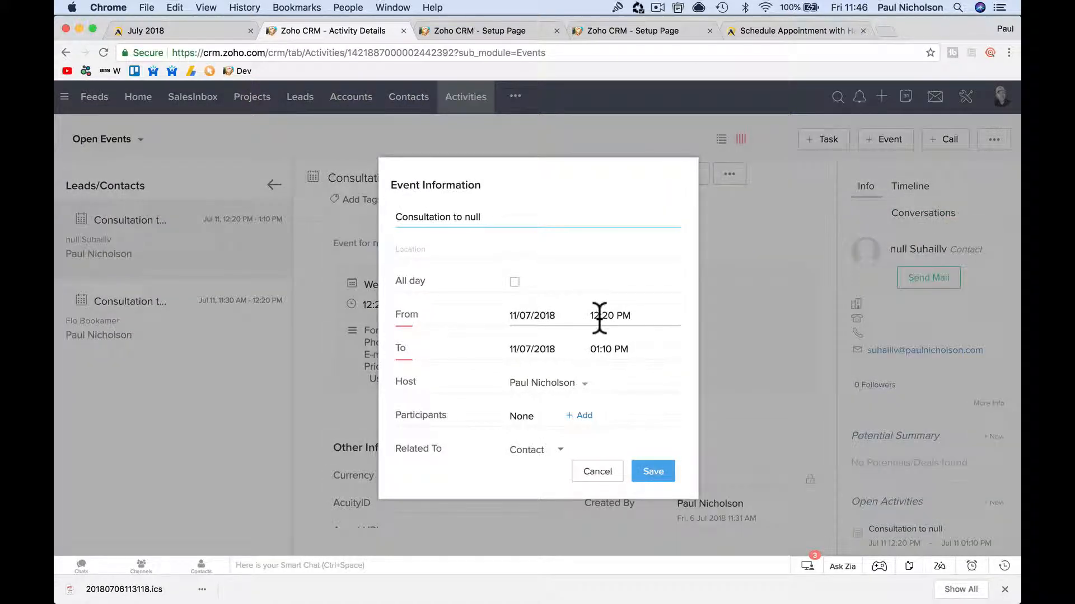
click(595, 473)
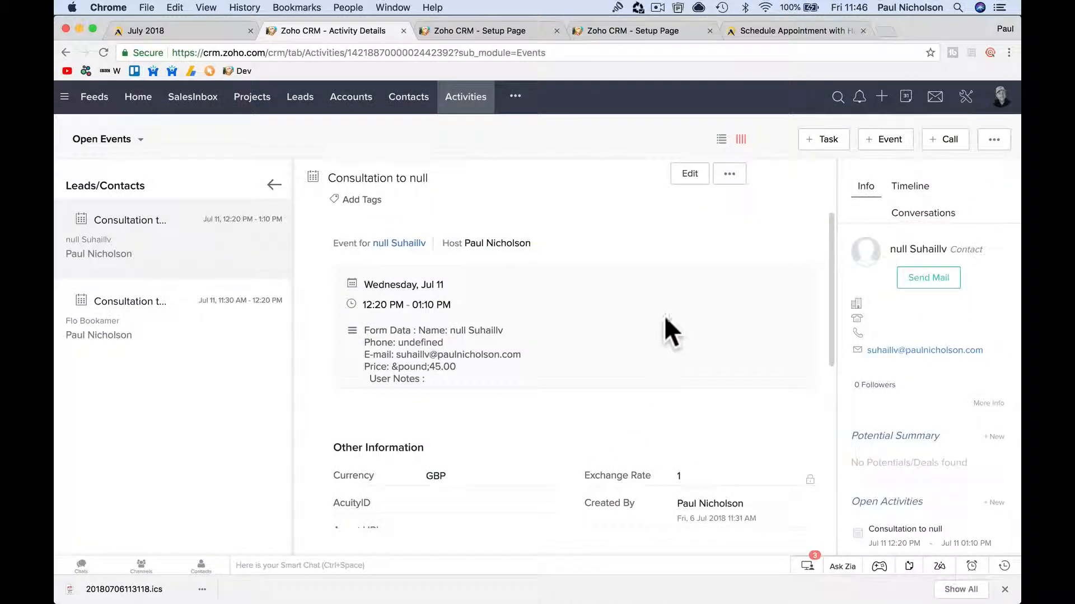
click(995, 141)
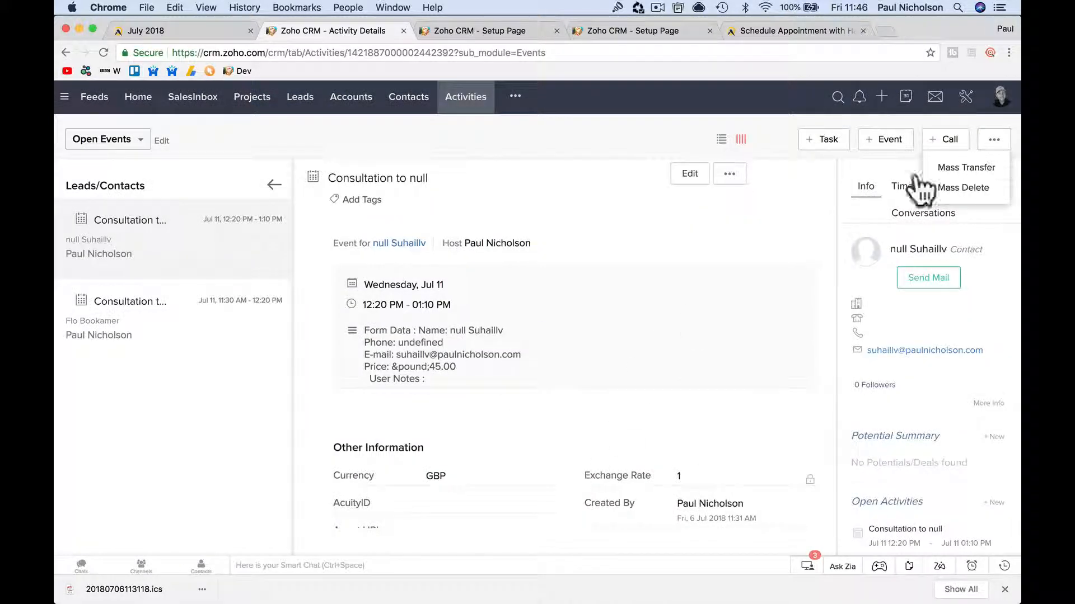
click(704, 264)
scroll(704, 261, down, 4)
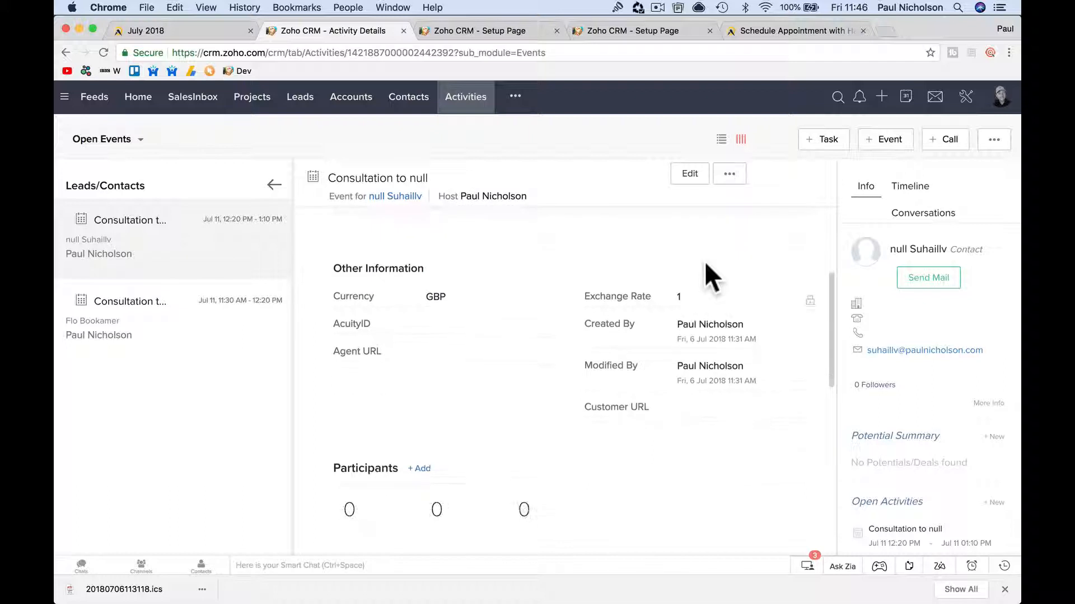
scroll(704, 261, up, 6)
scroll(704, 261, down, 8)
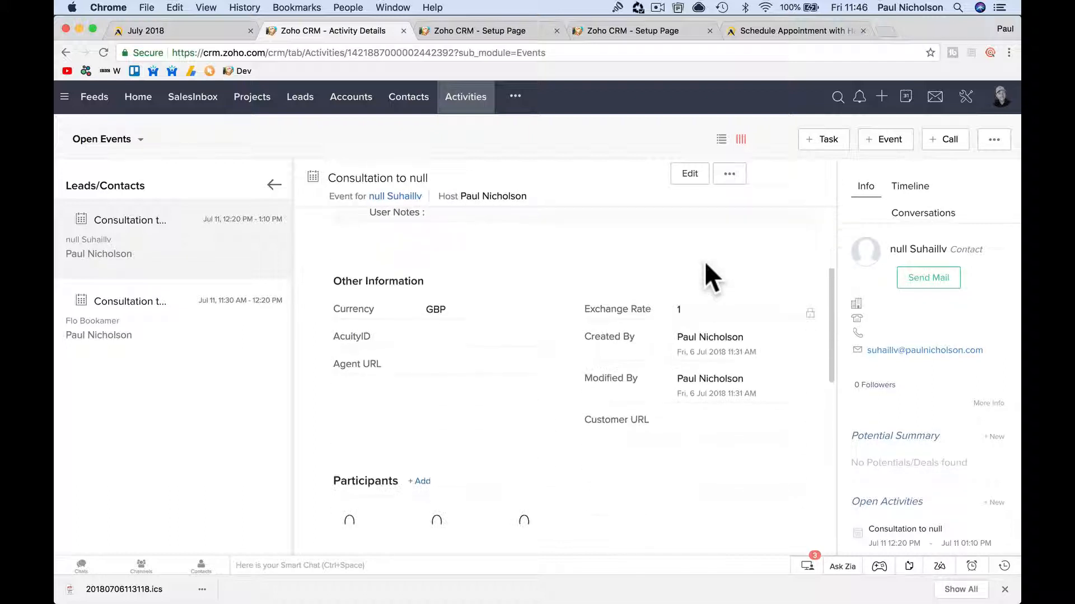
scroll(704, 261, down, 2)
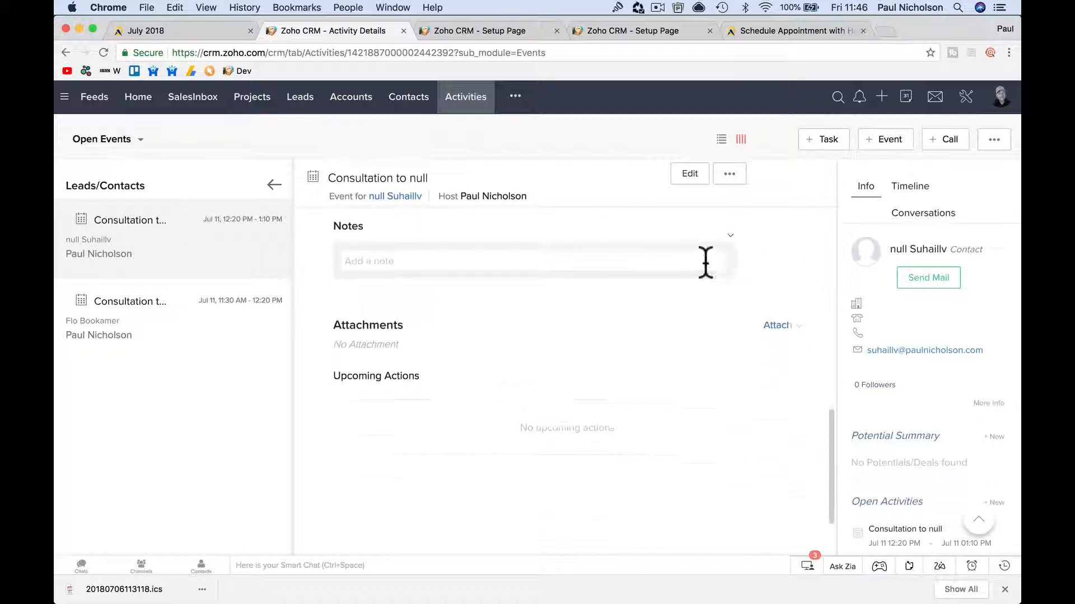
scroll(704, 261, up, 6)
scroll(704, 260, up, 1)
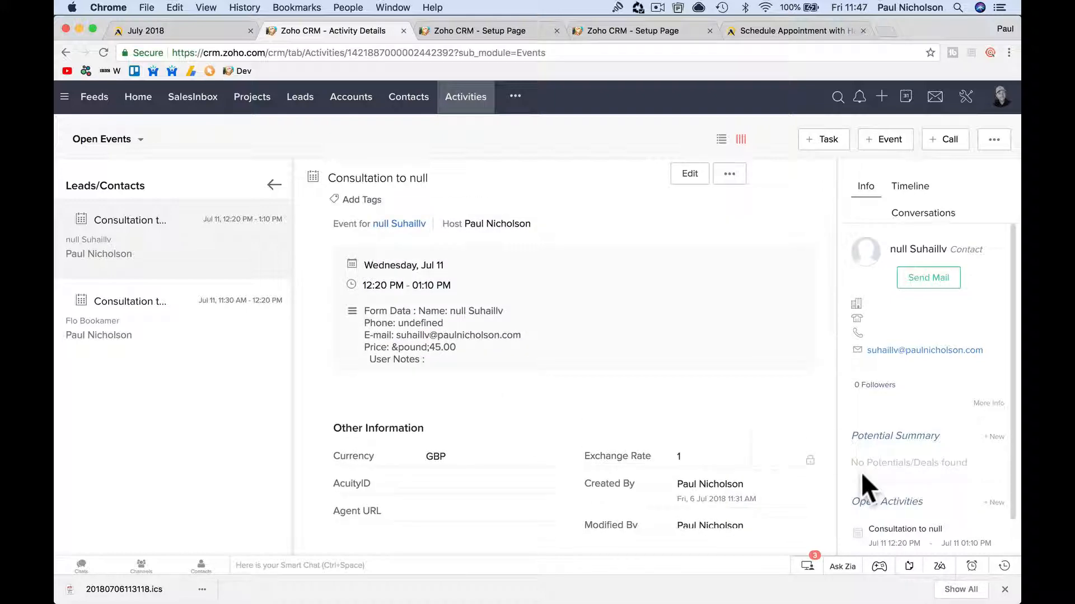
scroll(753, 433, up, 2)
scroll(926, 444, down, 1)
Change the Consultation to null event's date to 19/07/2018, 12:20–1:20 PM, and save it.
scroll(926, 445, up, 3)
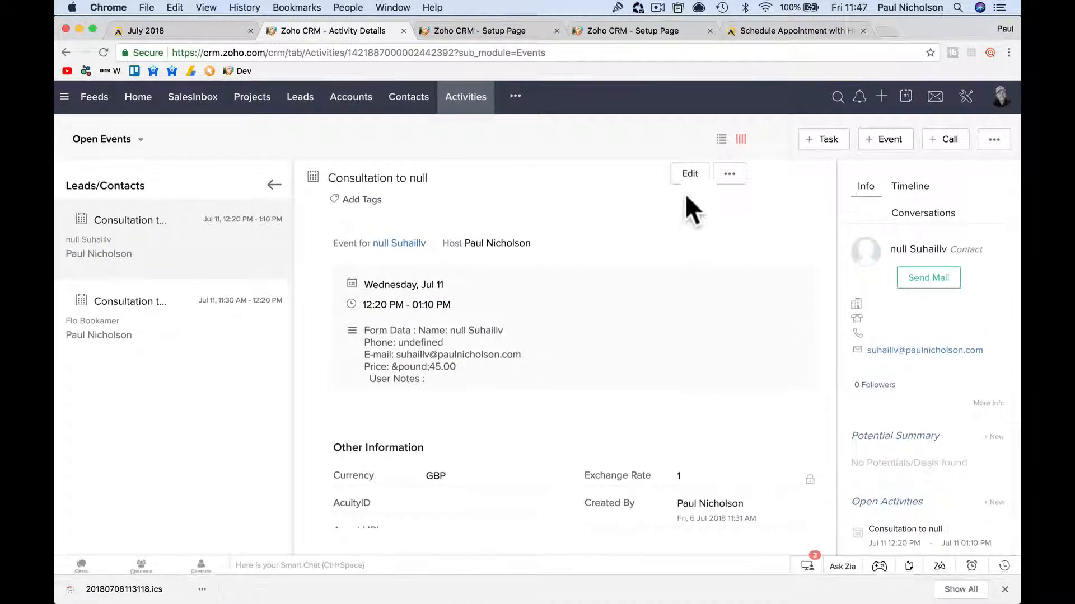
click(689, 179)
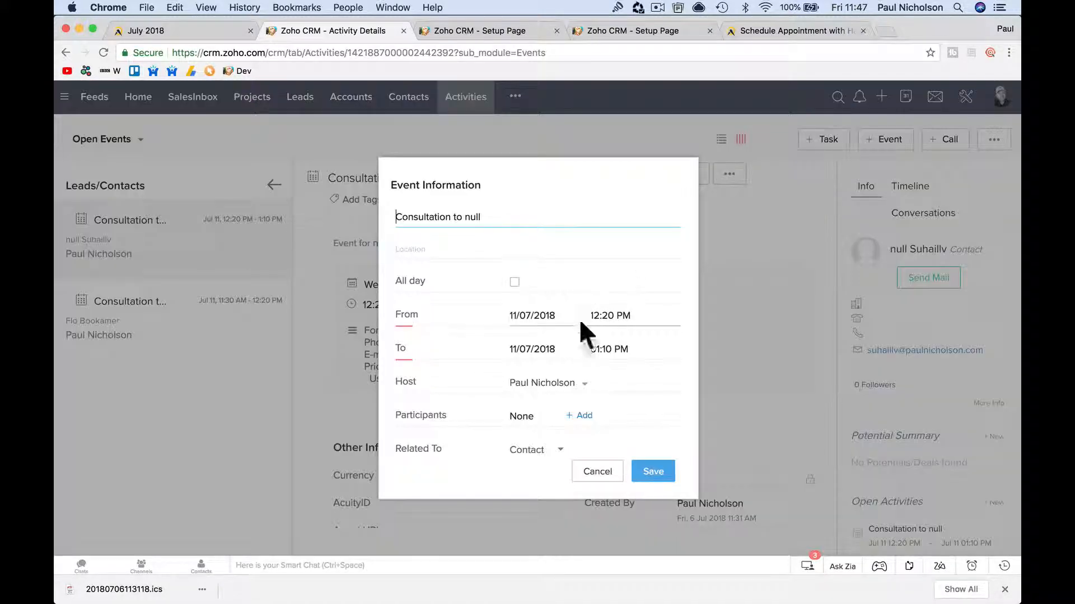
click(535, 315)
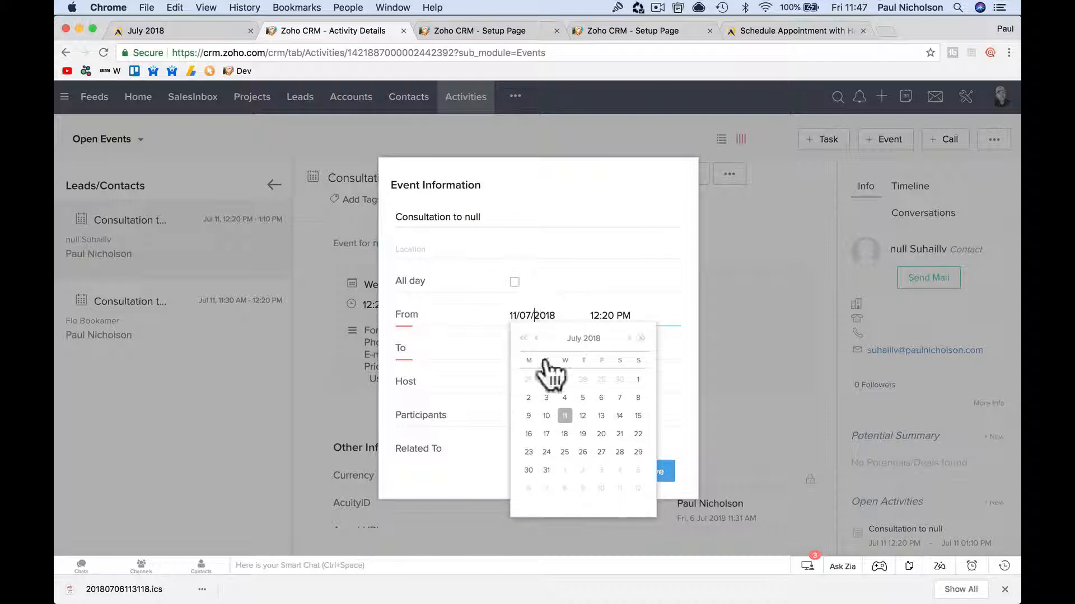
click(580, 433)
click(549, 347)
click(583, 467)
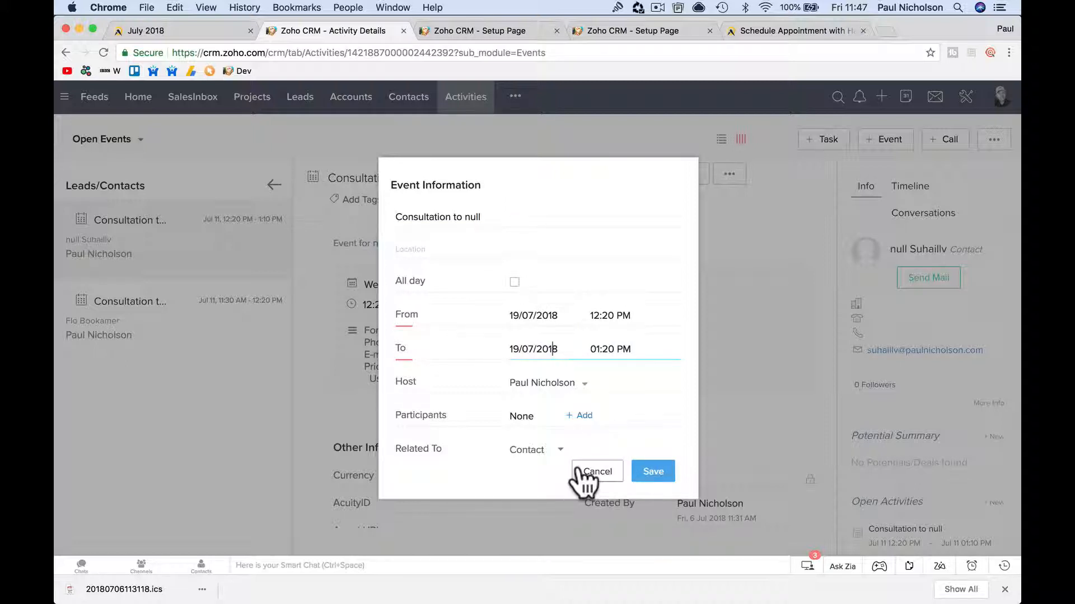
click(649, 474)
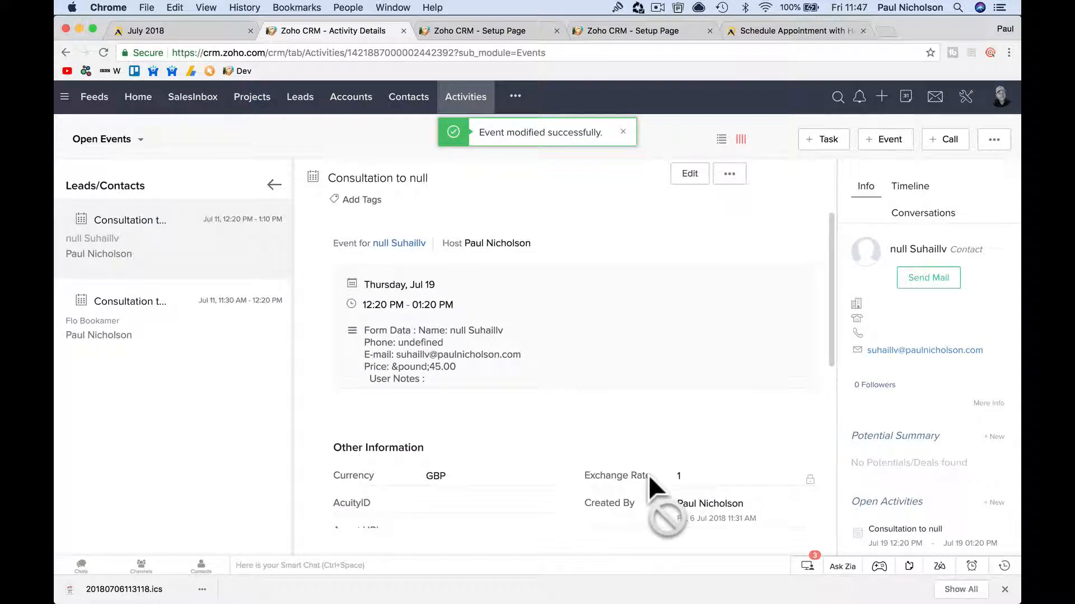
click(594, 585)
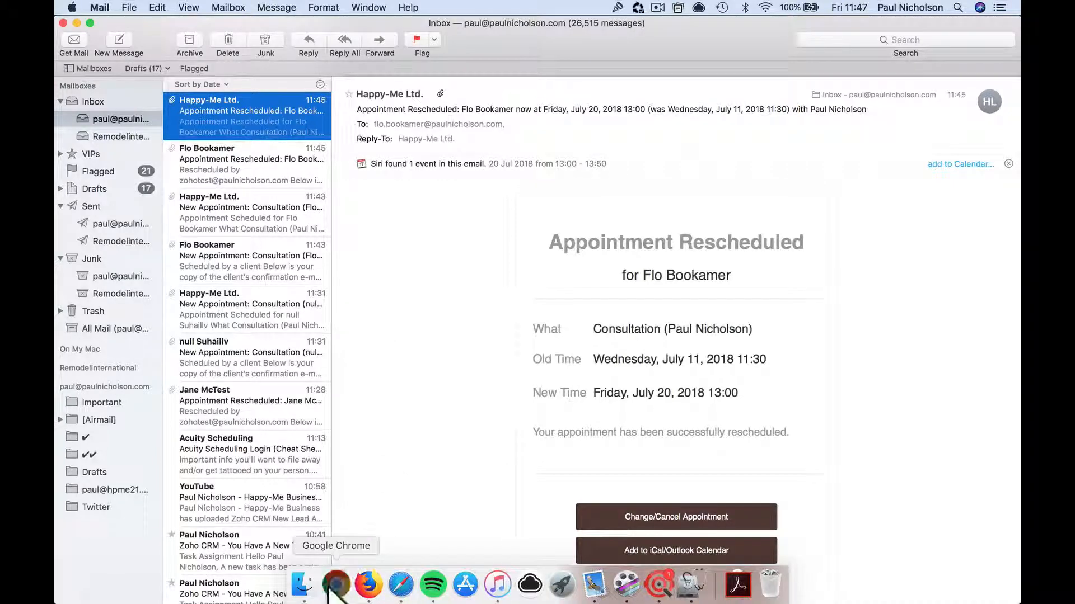
After reading the July 20, 13:00 rescheduling notice, return to the CRM in Chrome.
click(347, 585)
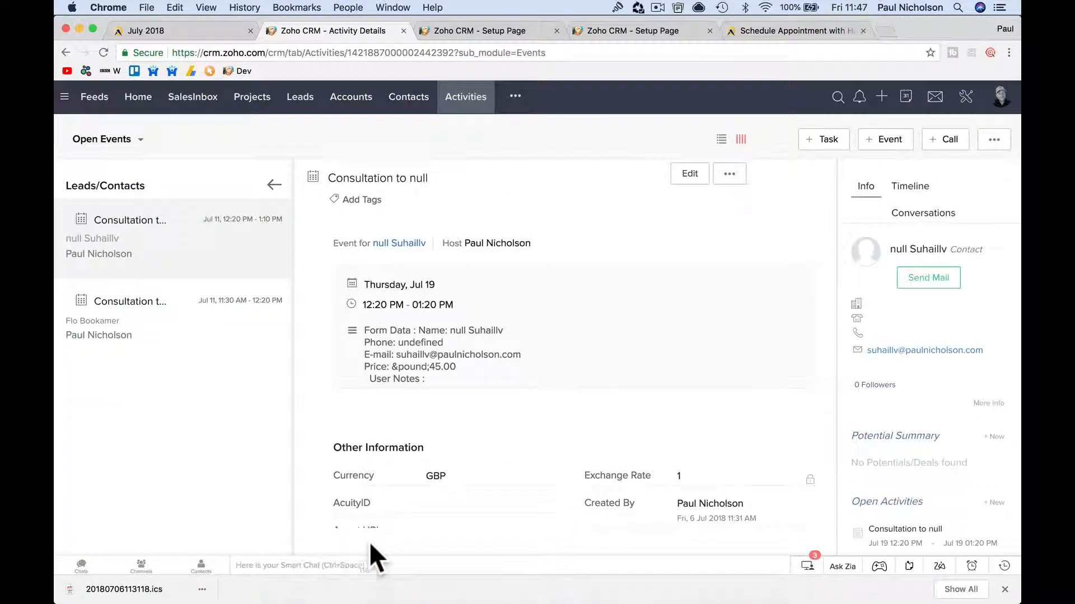
Reload the event, then refresh the Activities board listing the July 19 and July 11 Consultations.
click(104, 52)
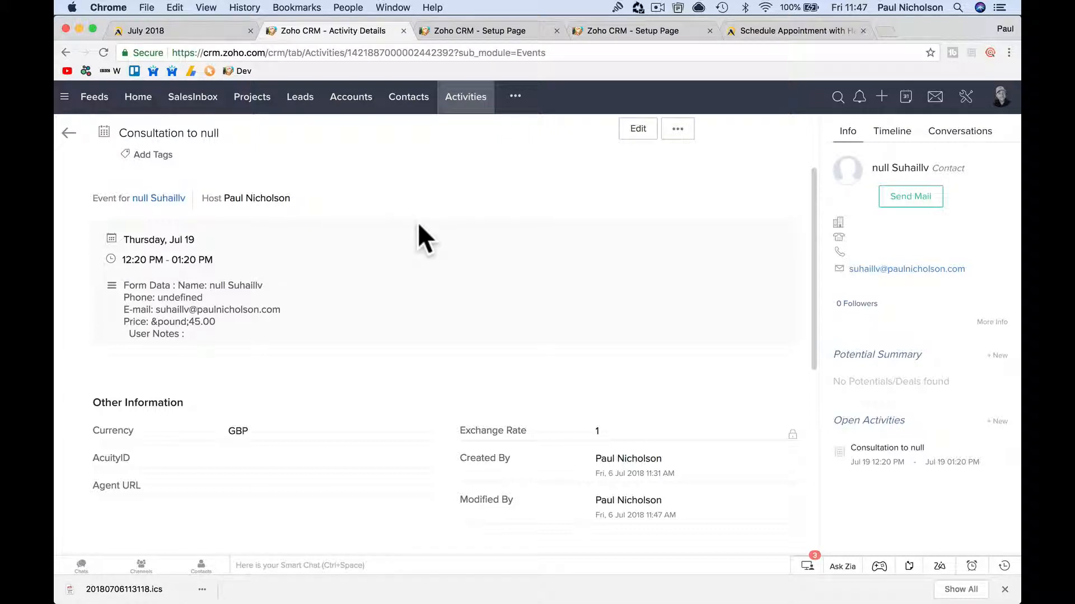
click(470, 101)
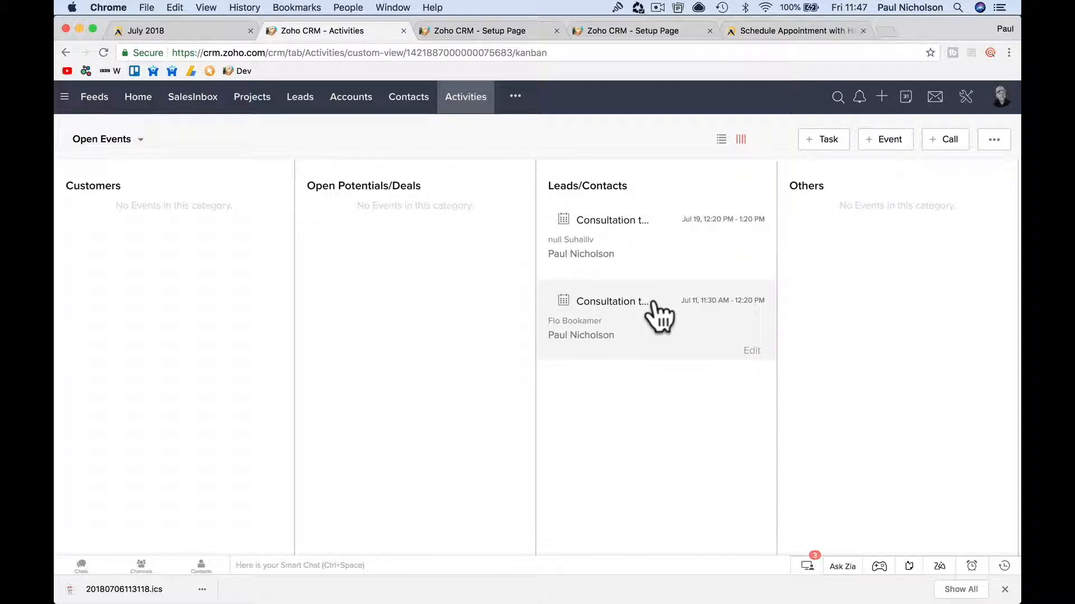
click(102, 52)
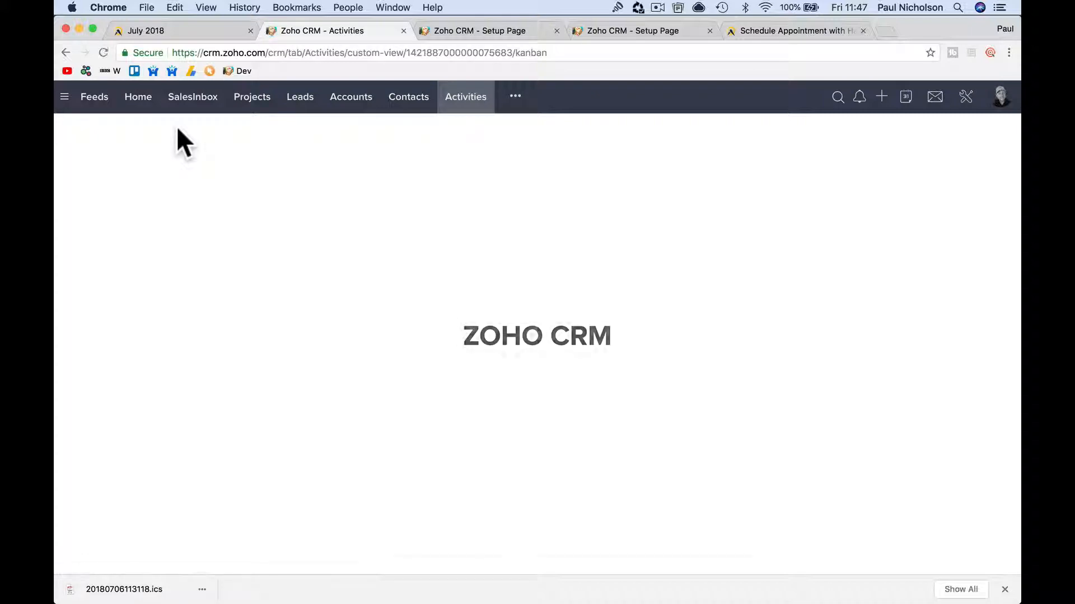
Reload the Acuity July 2018 calendar, list appointments from July 11, then go back to Zoho CRM Activities.
click(180, 32)
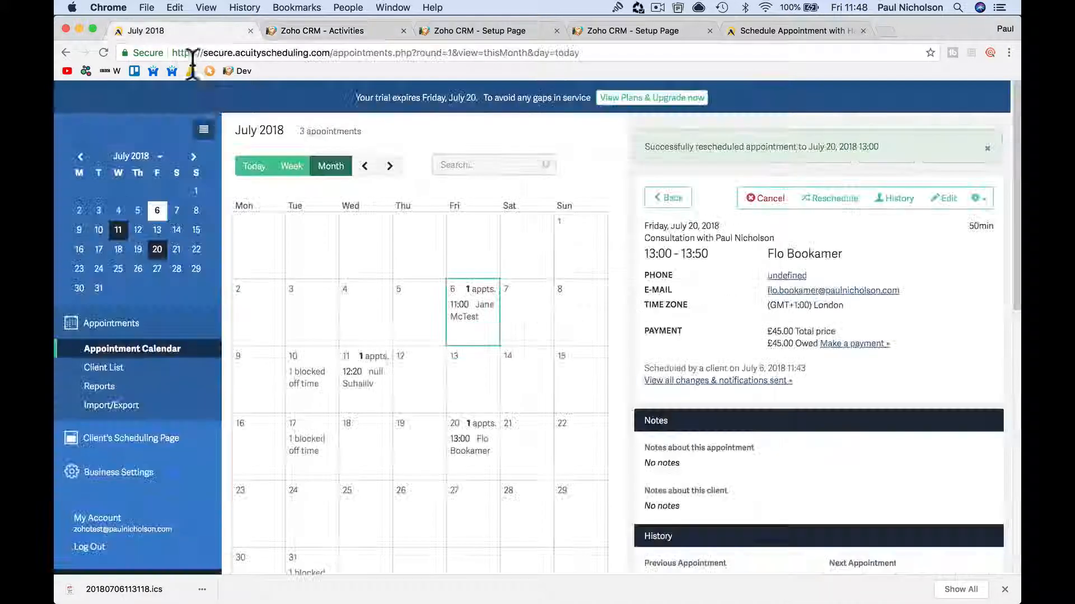
click(97, 52)
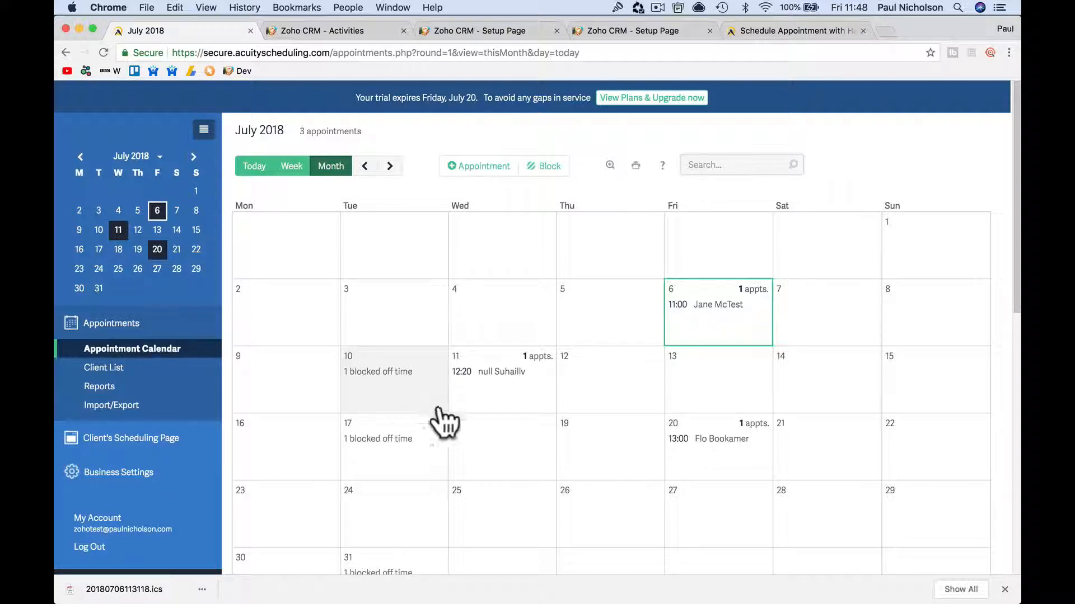
click(503, 396)
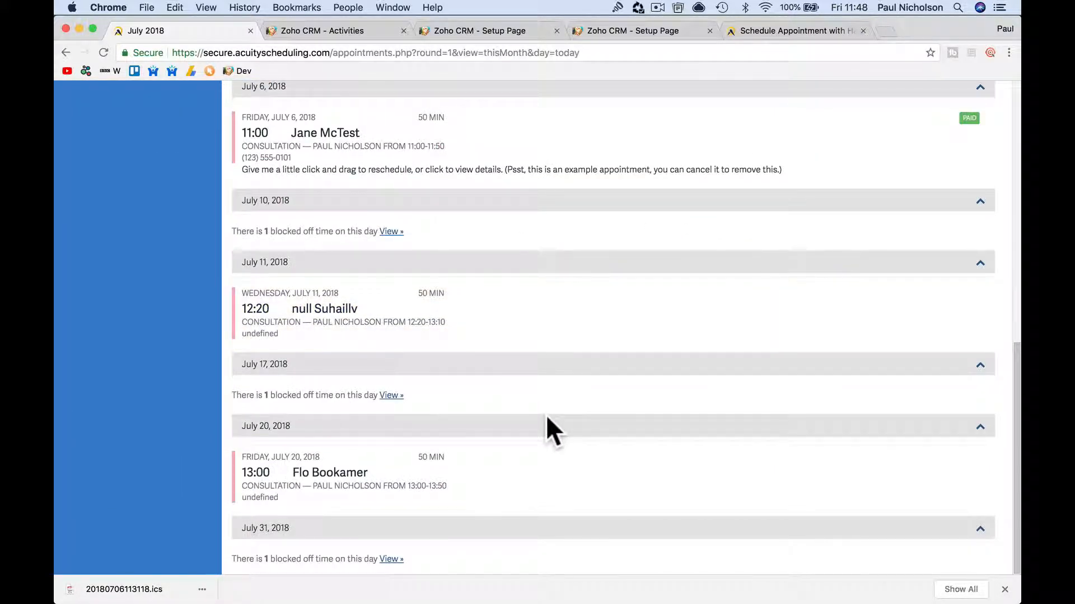
scroll(546, 415, up, 3)
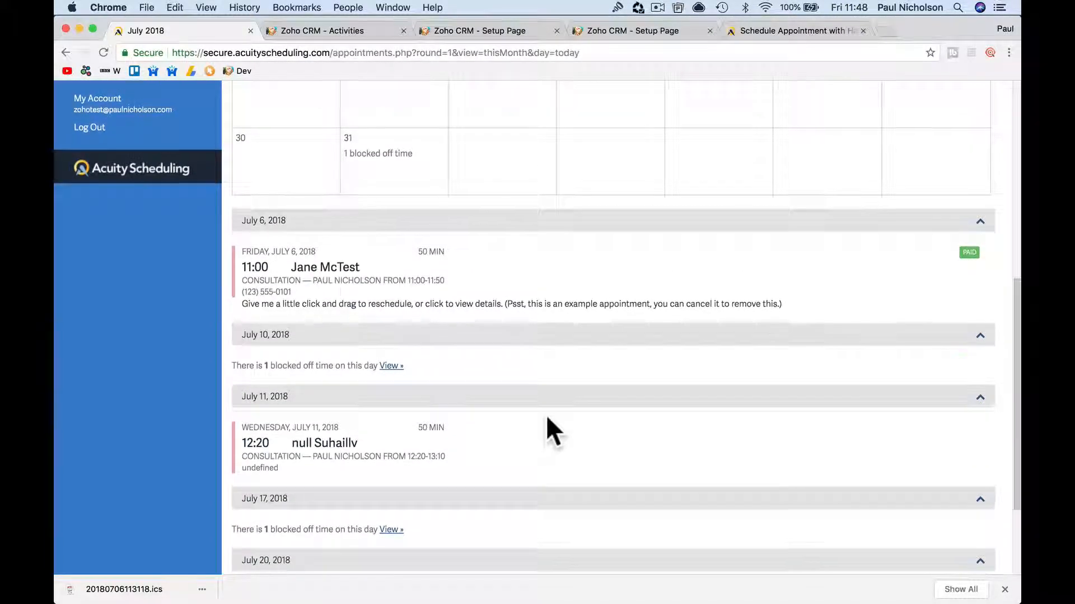
scroll(547, 418, up, 8)
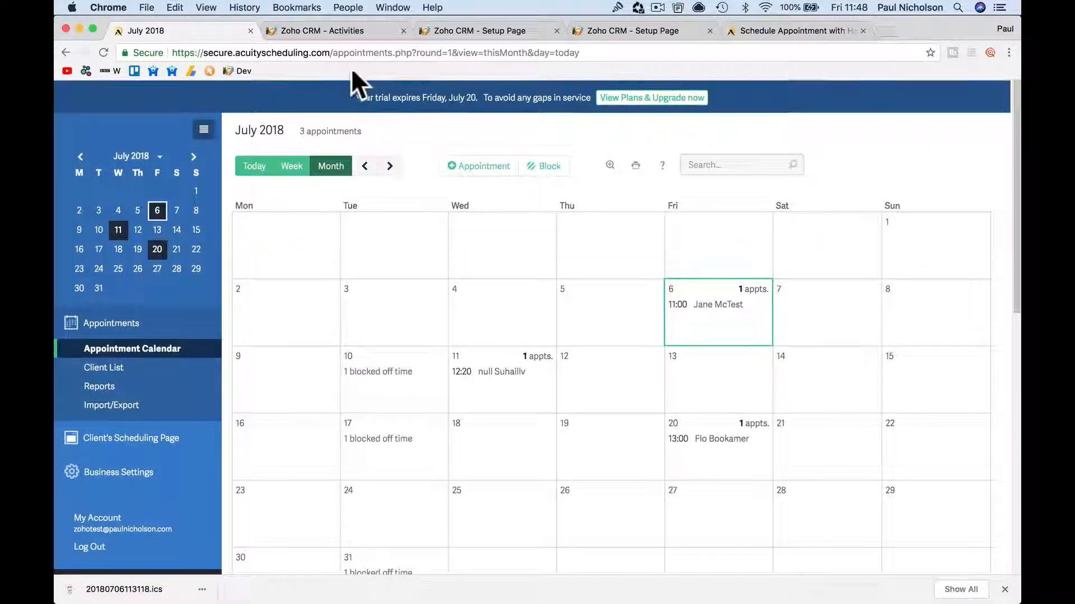
click(344, 31)
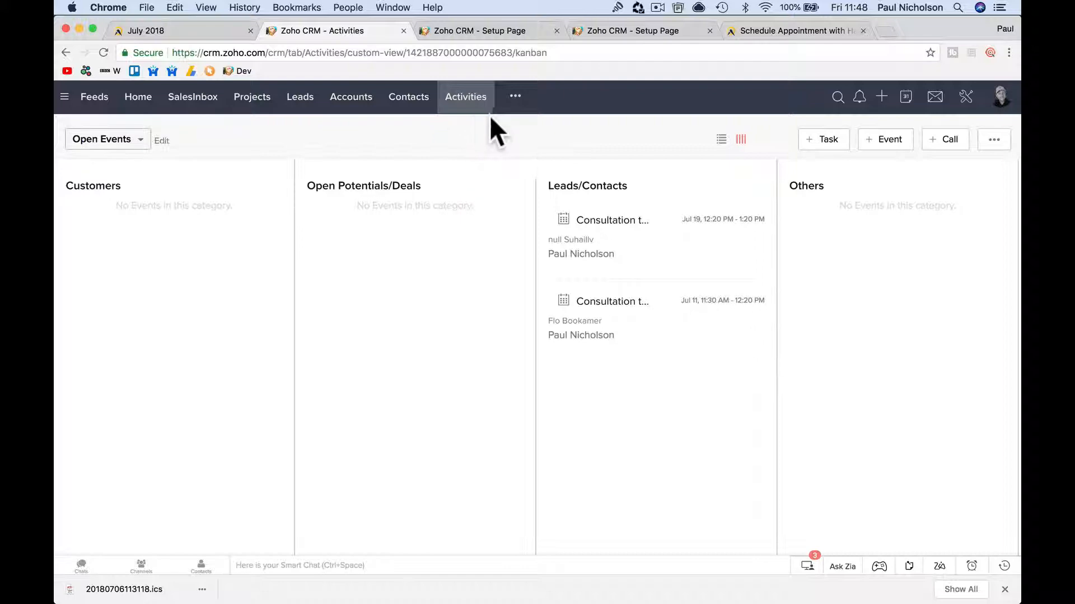
Open a contact from the Contacts list and choose New Appointment from its PN - Contacts Training actions.
click(409, 97)
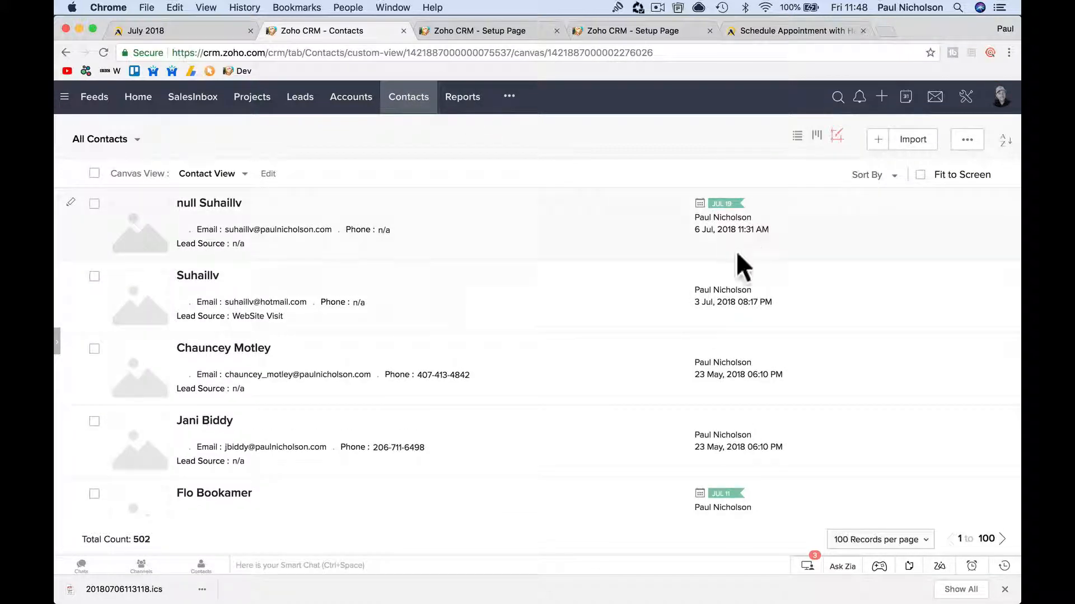
scroll(455, 319, down, 5)
click(239, 372)
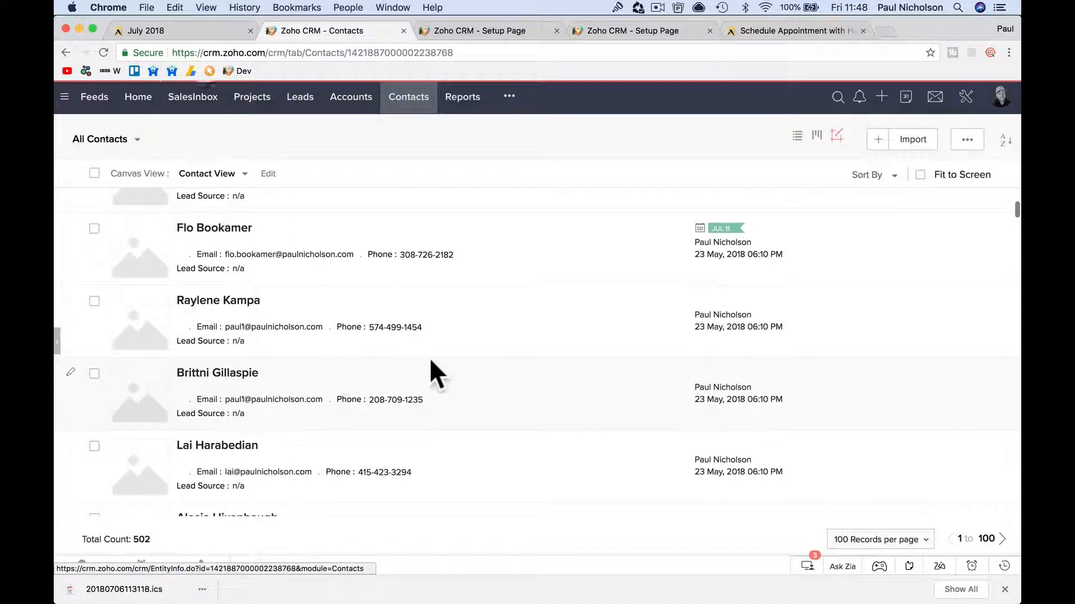
click(858, 127)
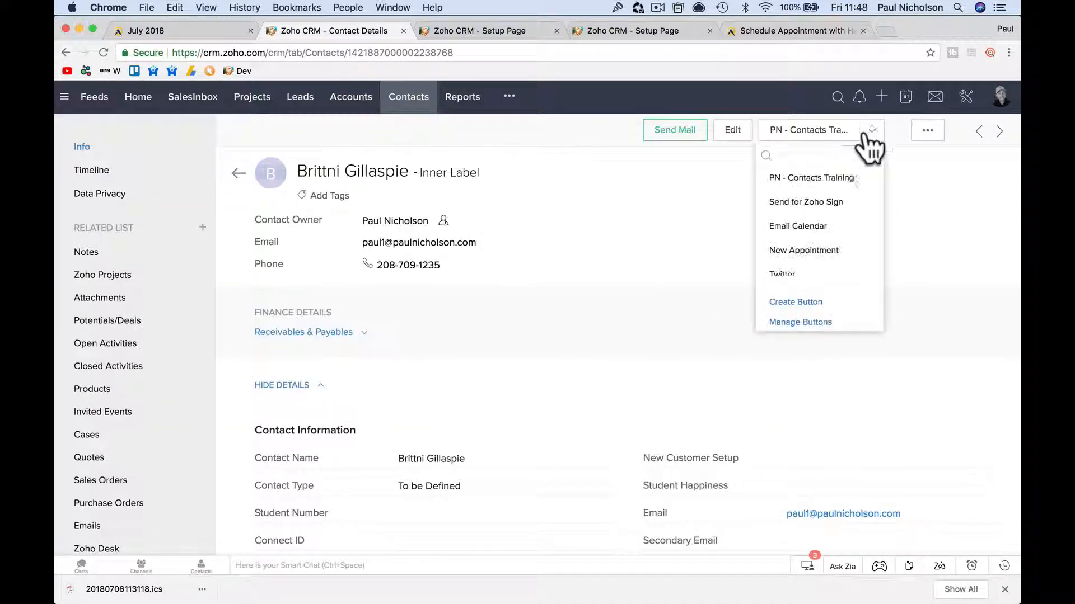
scroll(848, 244, down, 1)
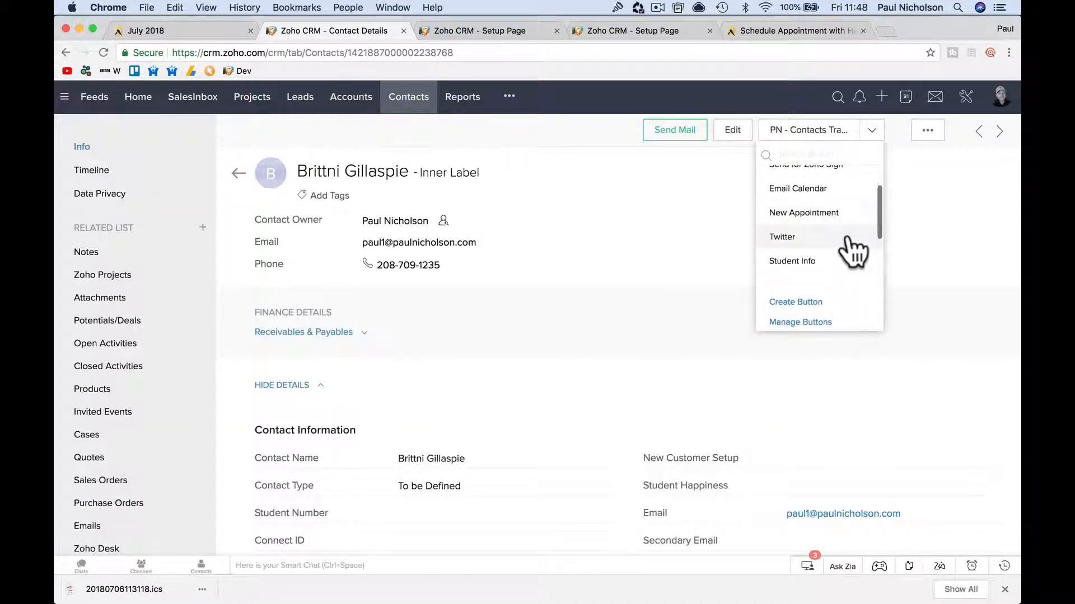
click(822, 213)
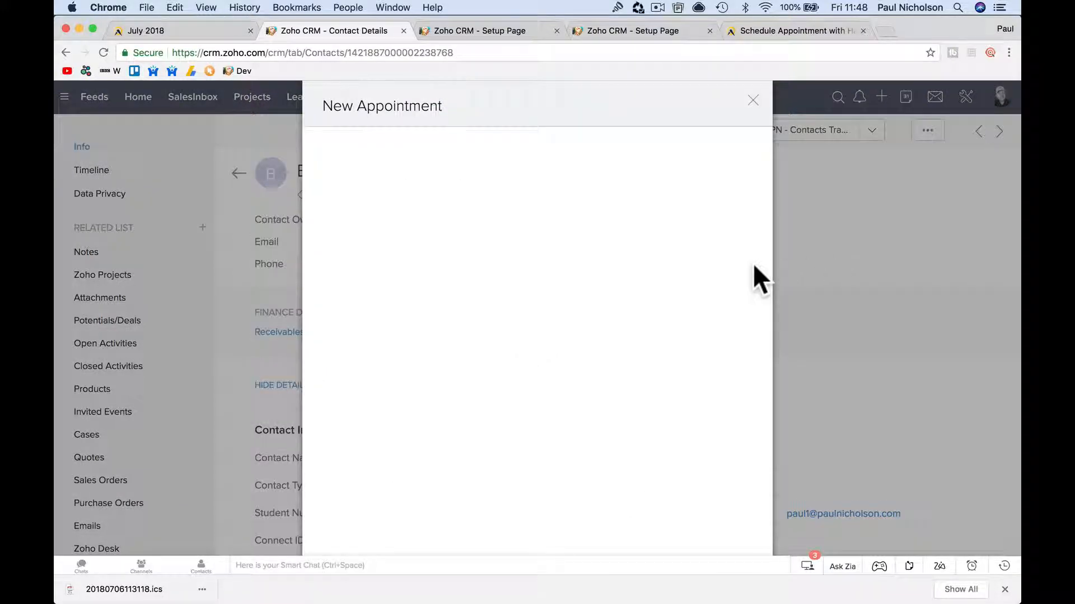
Book a £45.00 Consultation for Tuesday, July 10, 2018 at 13:10, then close the appointment window.
scroll(612, 352, down, 5)
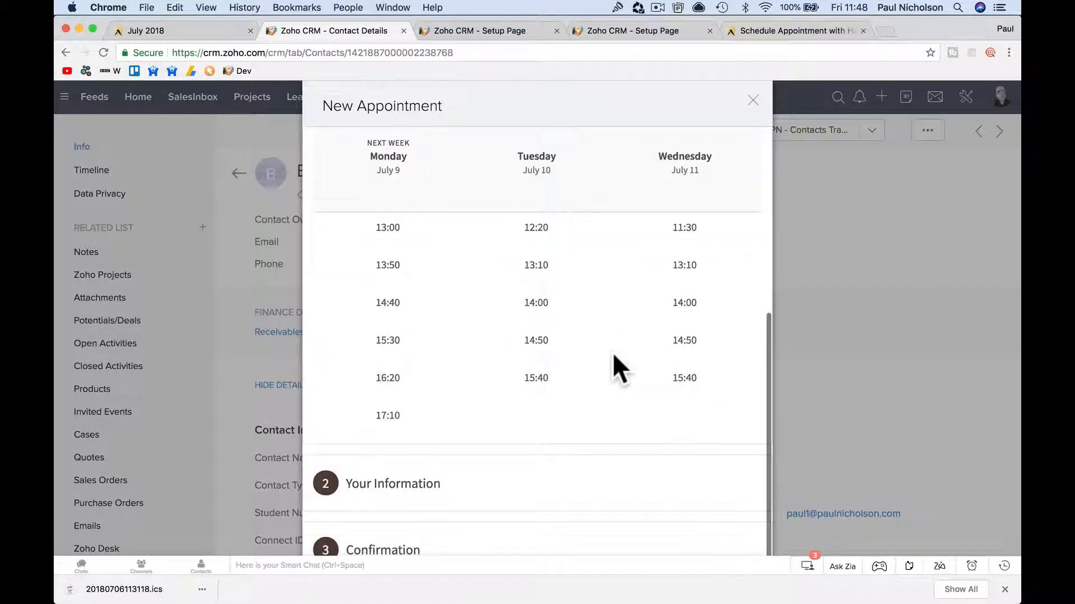
scroll(612, 351, up, 5)
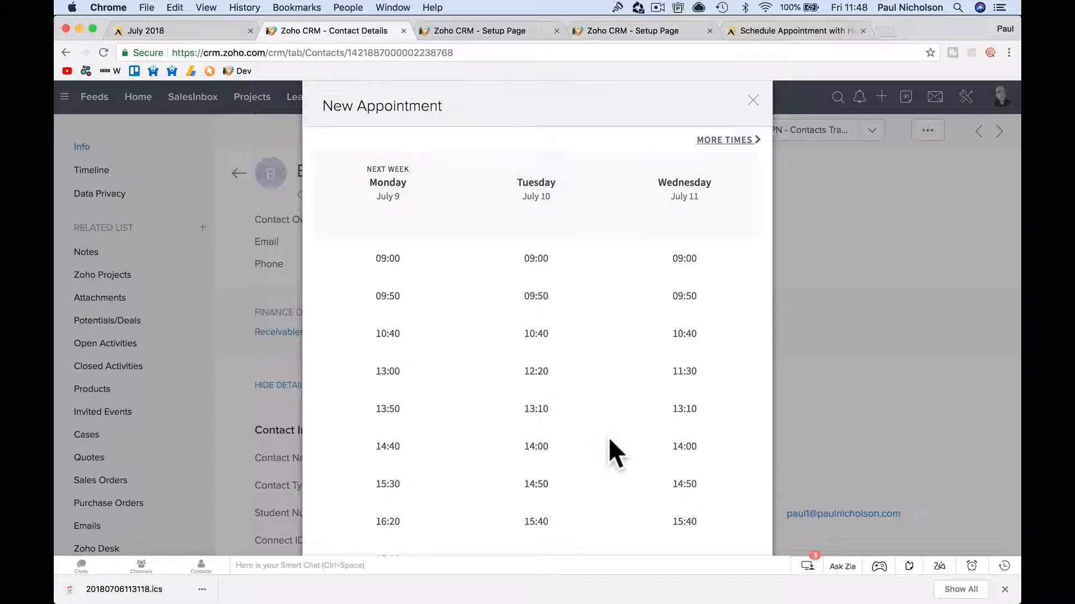
scroll(609, 438, down, 3)
scroll(609, 438, up, 3)
scroll(609, 438, down, 1)
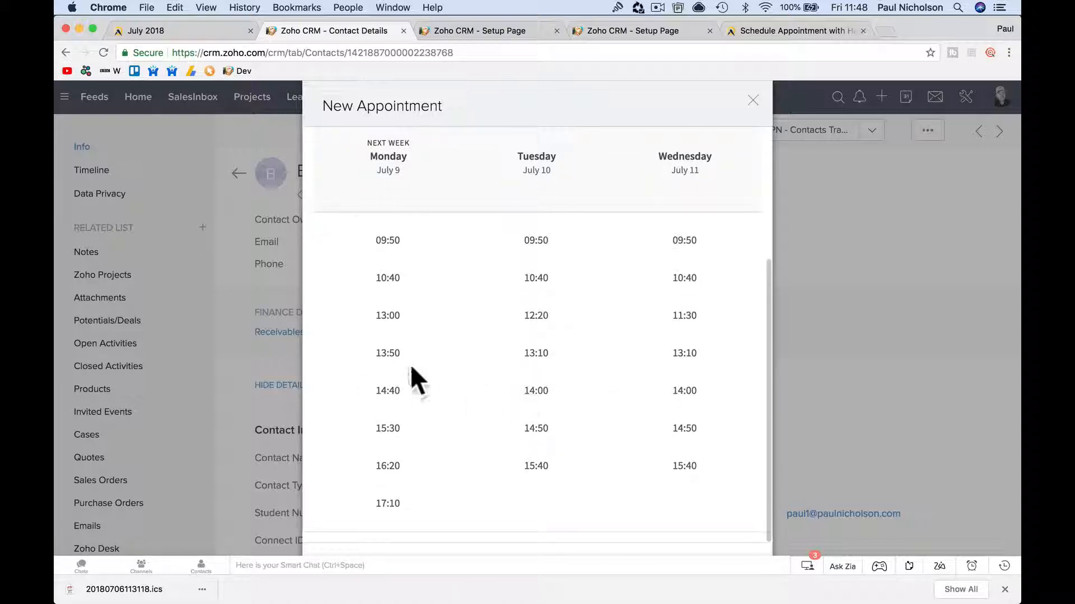
scroll(582, 390, down, 2)
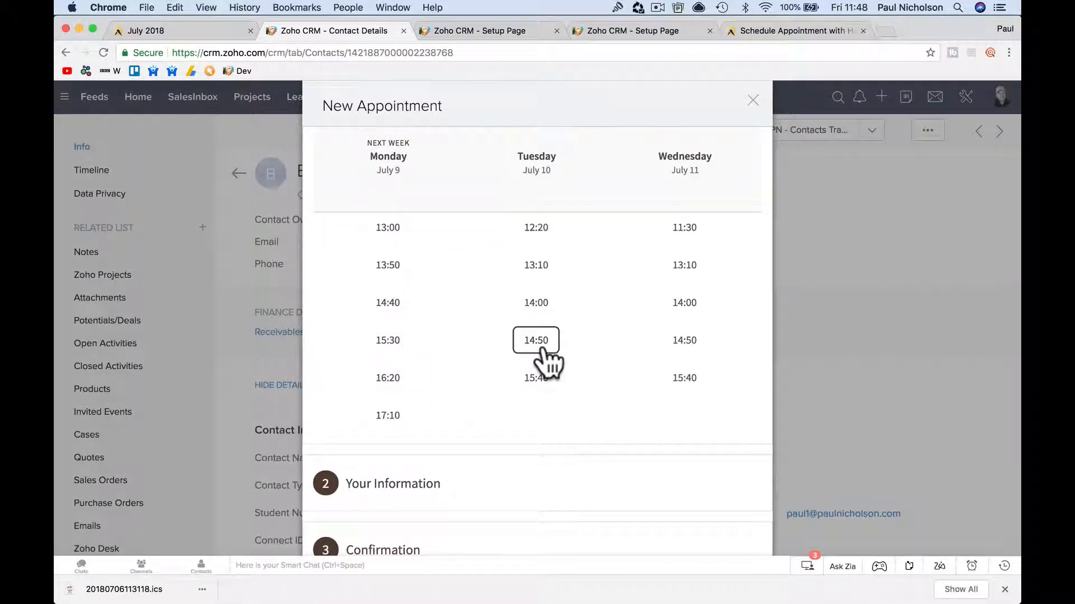
scroll(542, 350, up, 1)
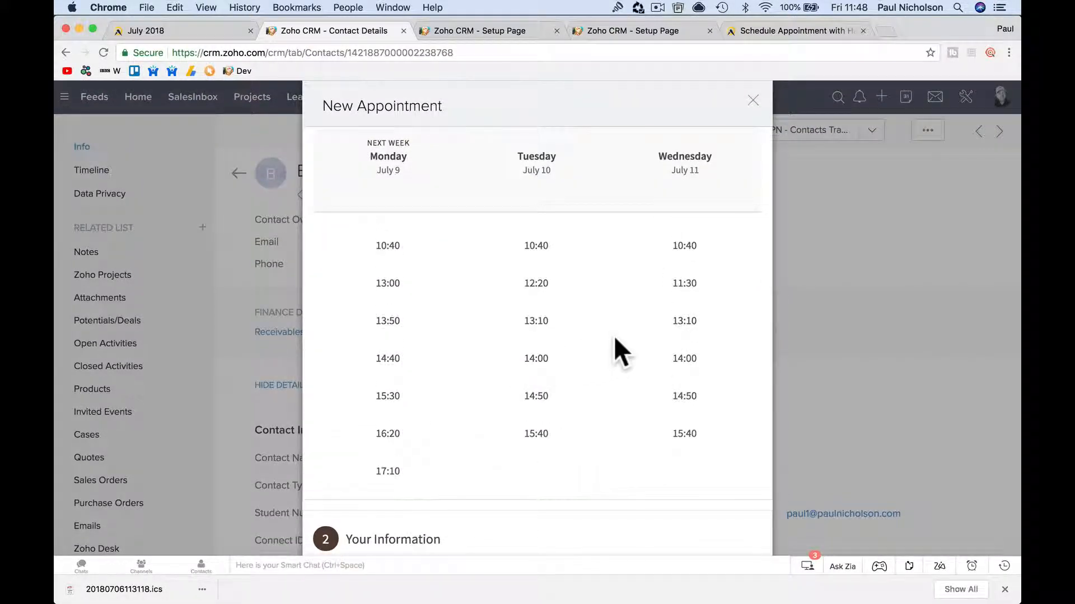
click(537, 322)
click(550, 345)
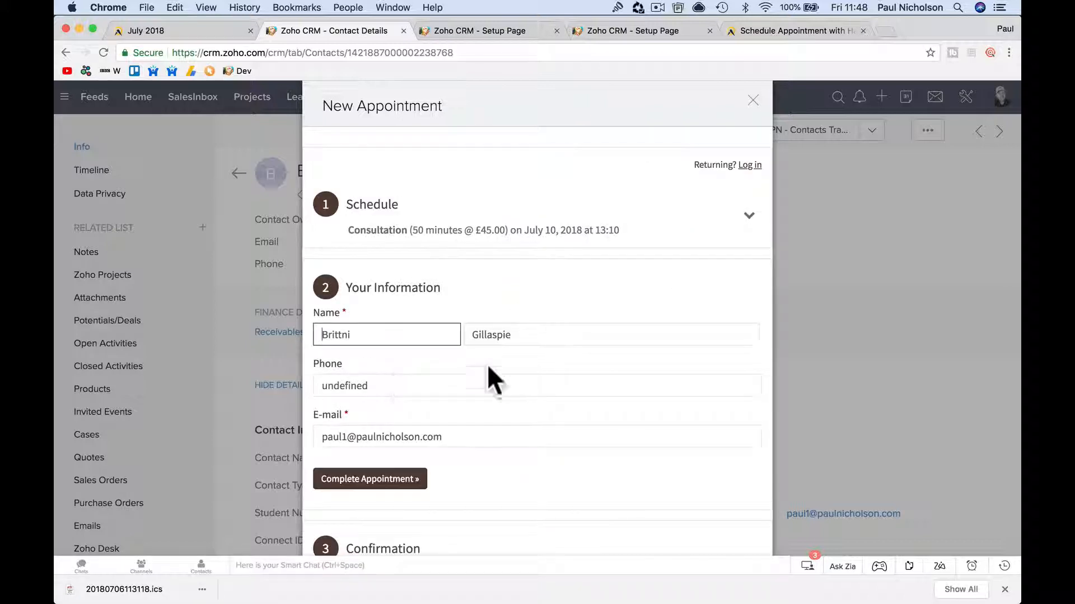
click(372, 480)
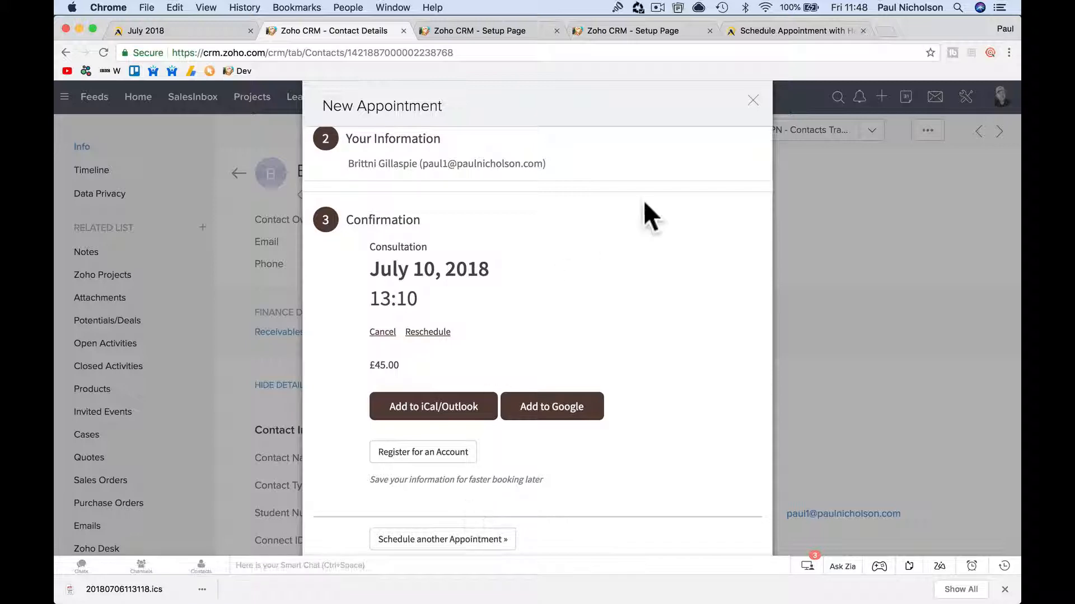
click(753, 101)
mouse_move(604, 602)
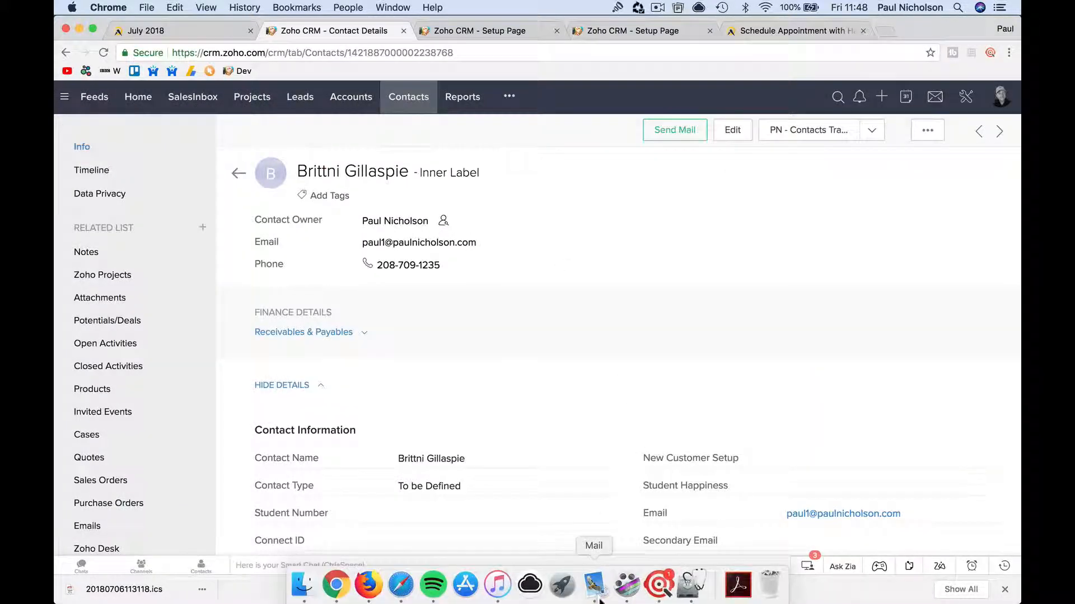
click(592, 582)
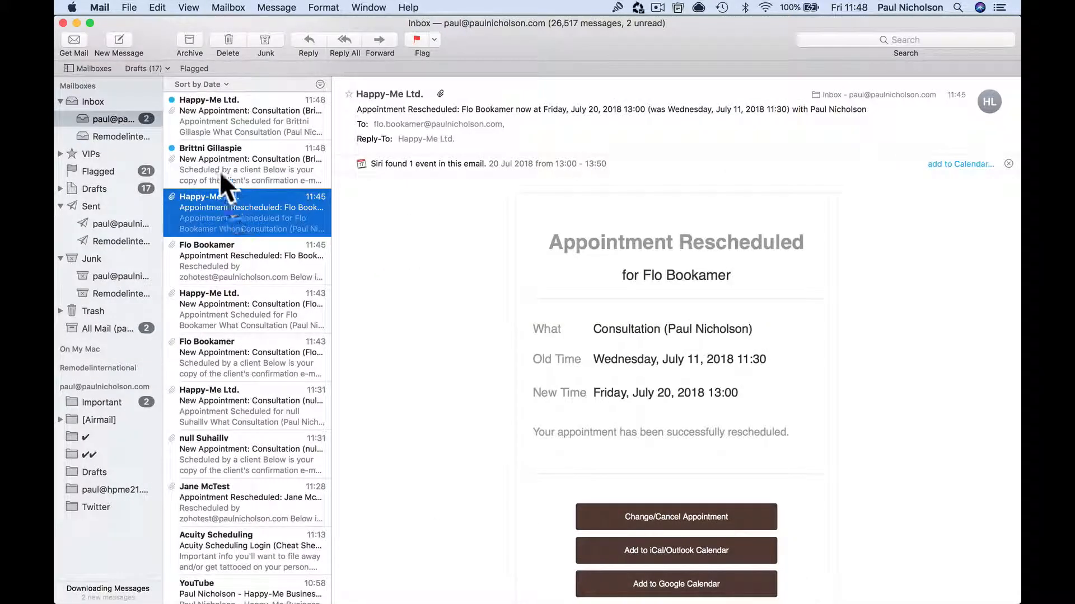
click(219, 170)
scroll(621, 482, down, 5)
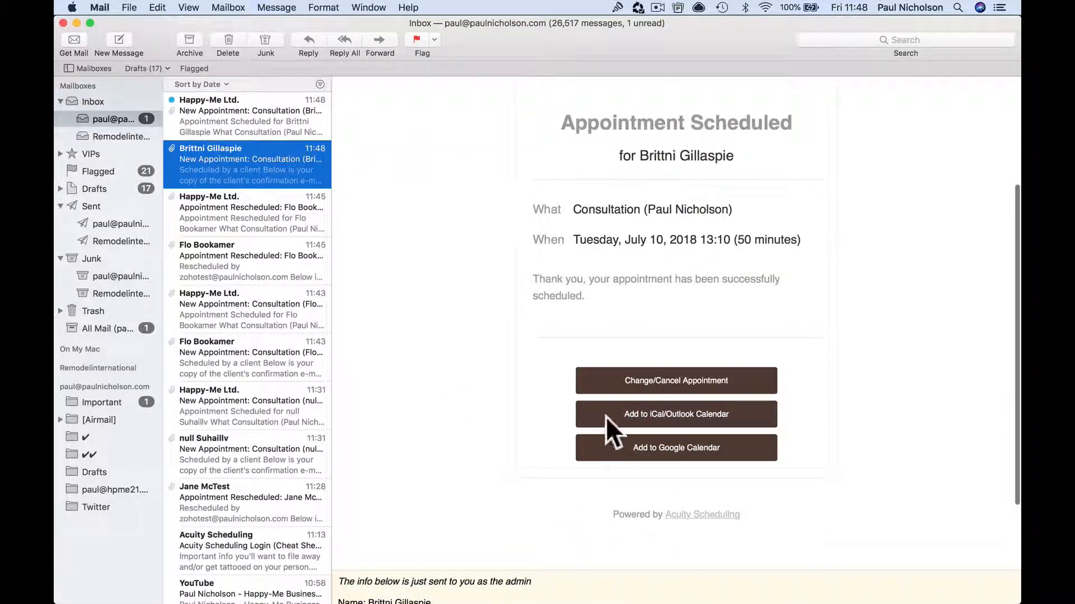
scroll(607, 414, up, 5)
click(193, 130)
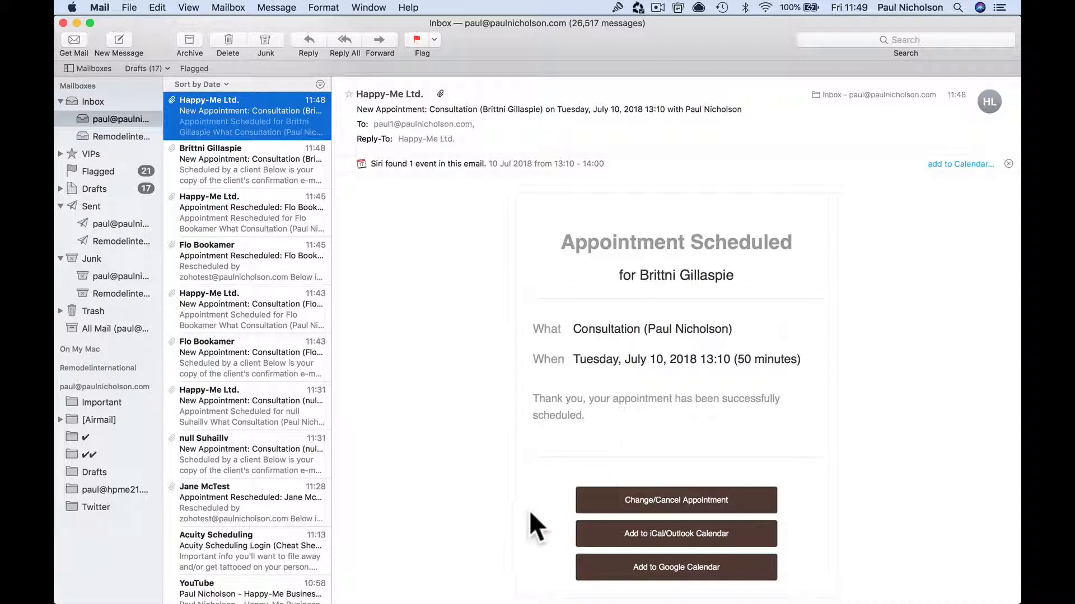
click(374, 594)
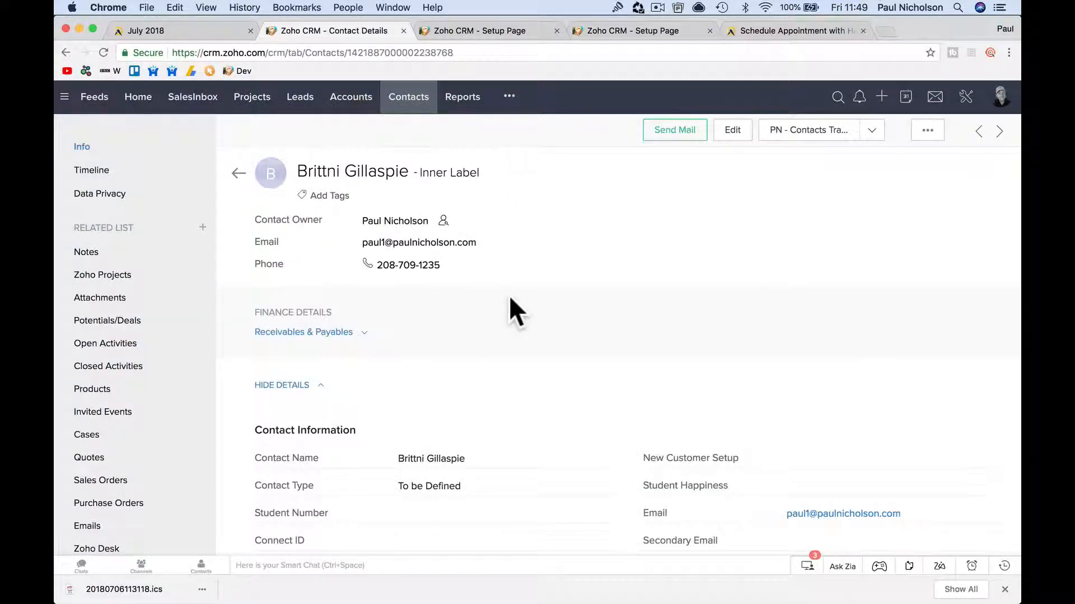
Open the first Consultation event in the Activities module, then go to Zoho CRM Setup.
scroll(497, 175, down, 5)
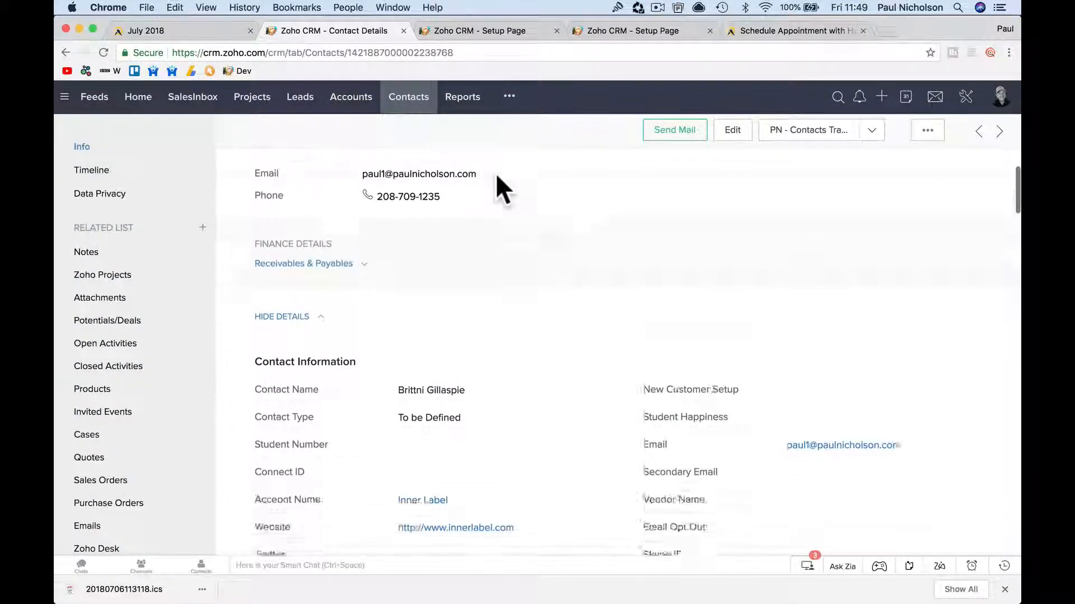
scroll(495, 172, up, 5)
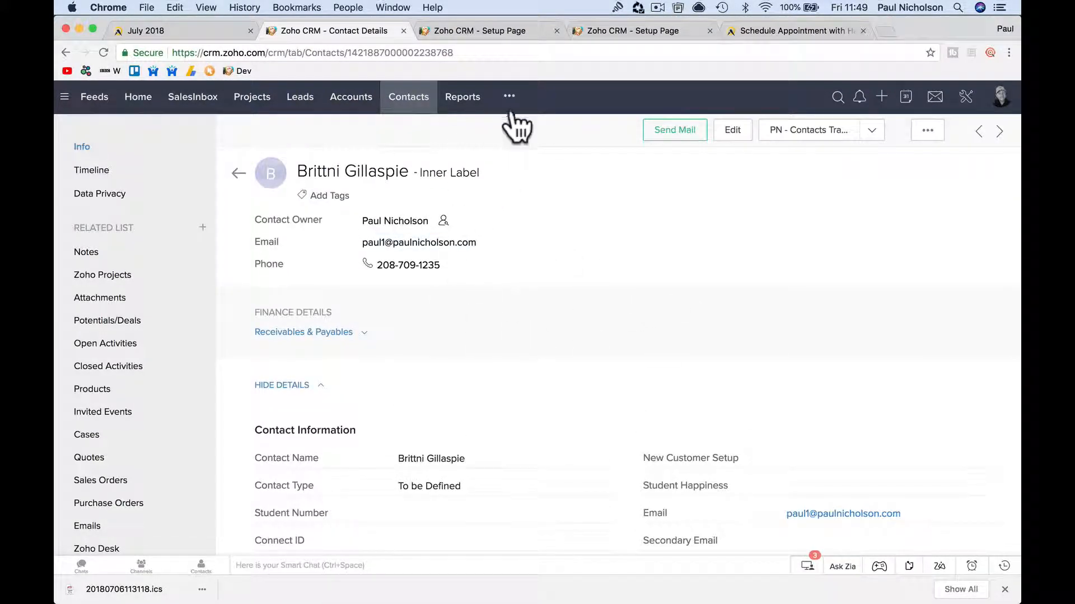
click(509, 96)
click(546, 259)
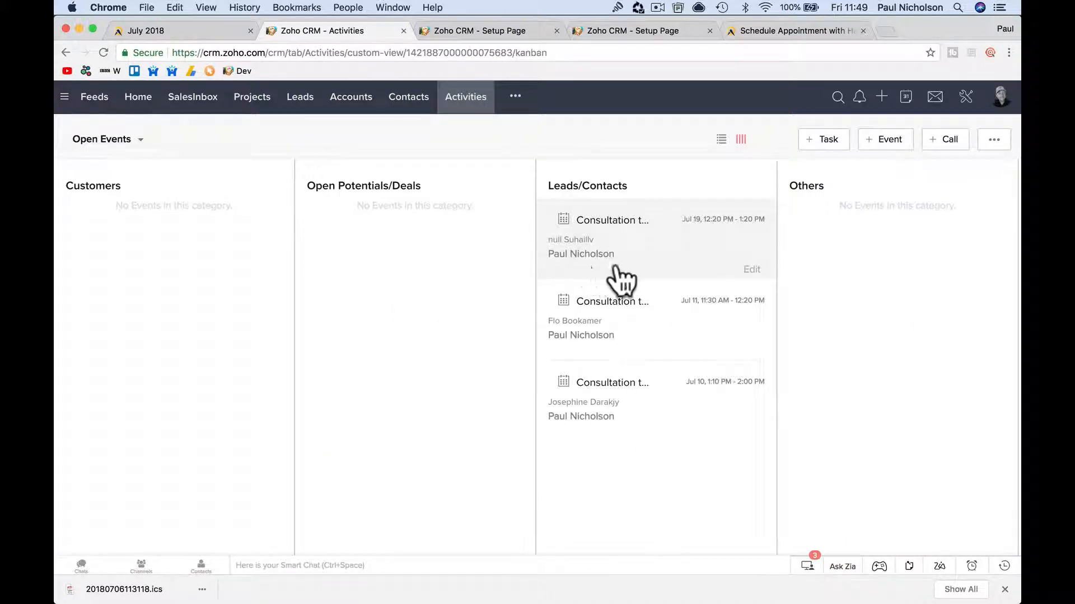
click(649, 255)
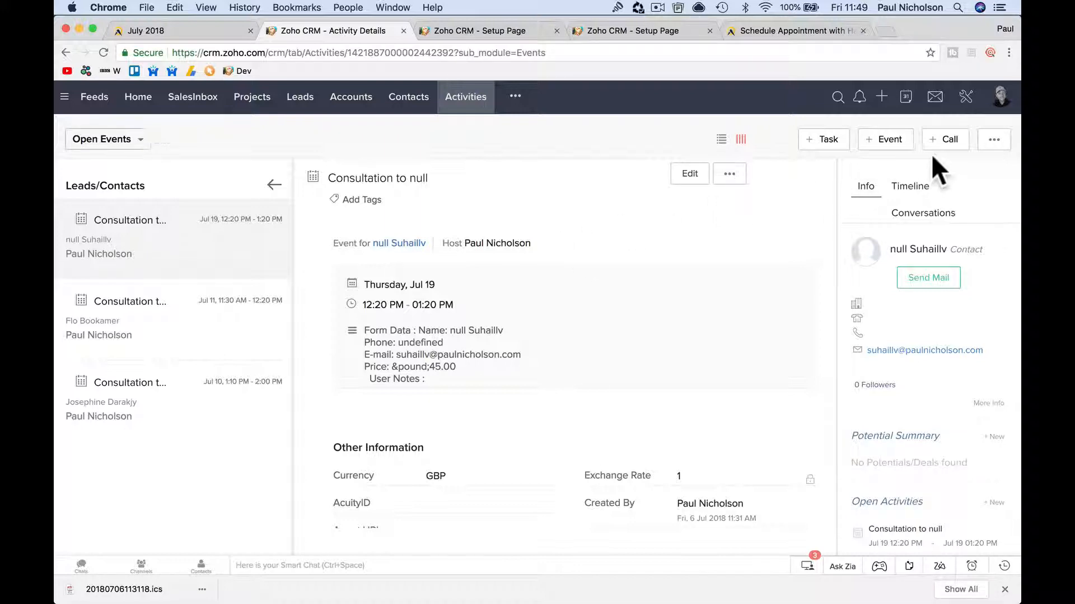
click(967, 107)
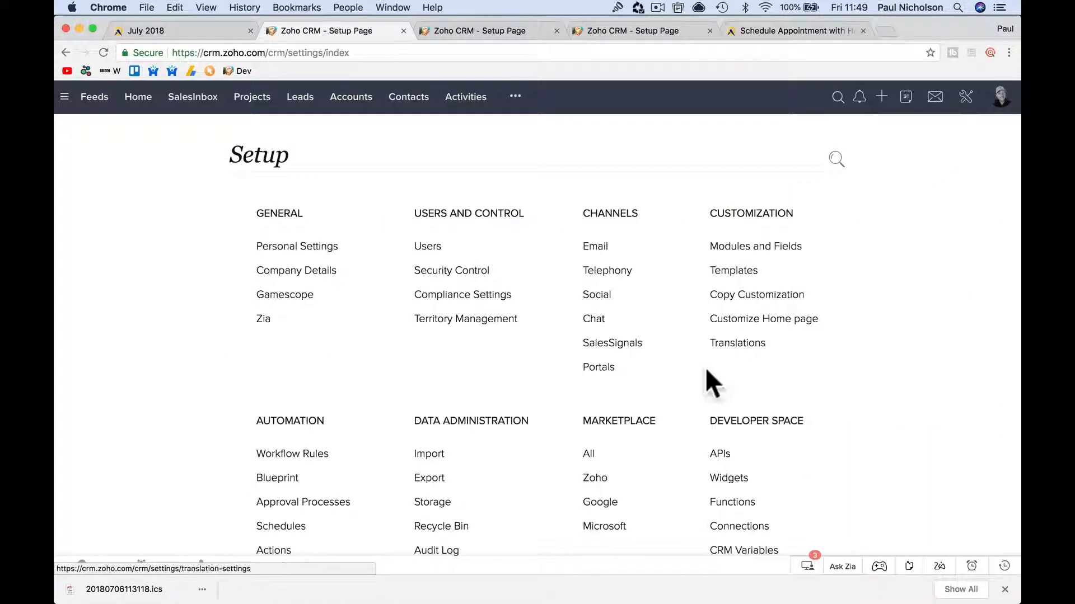
Open AcuityScheduling from the Marketplace's installed extensions and start a Get Support email to its developer.
click(590, 454)
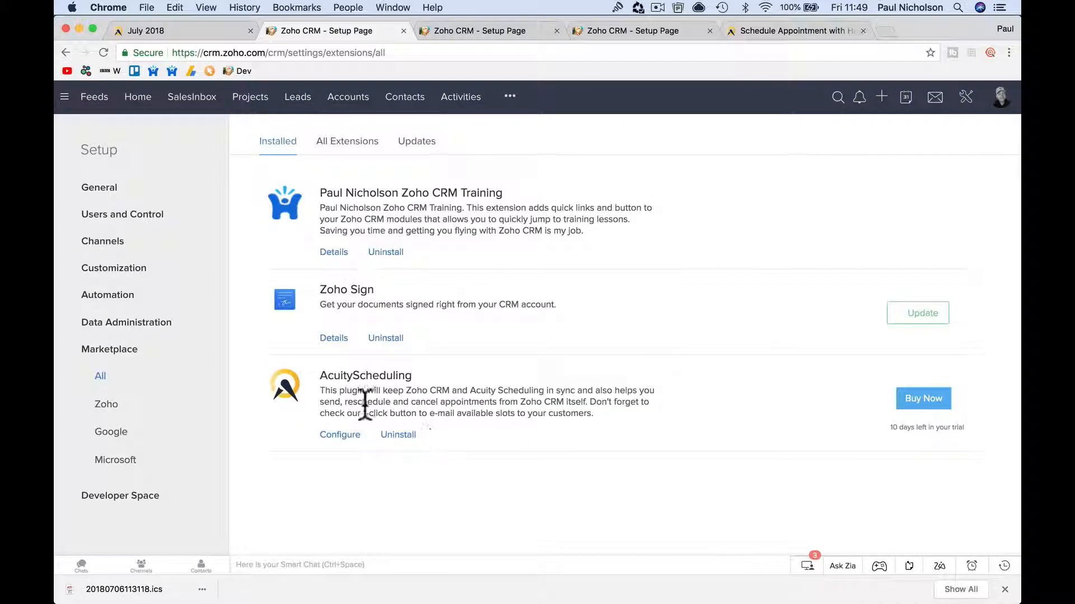
click(340, 435)
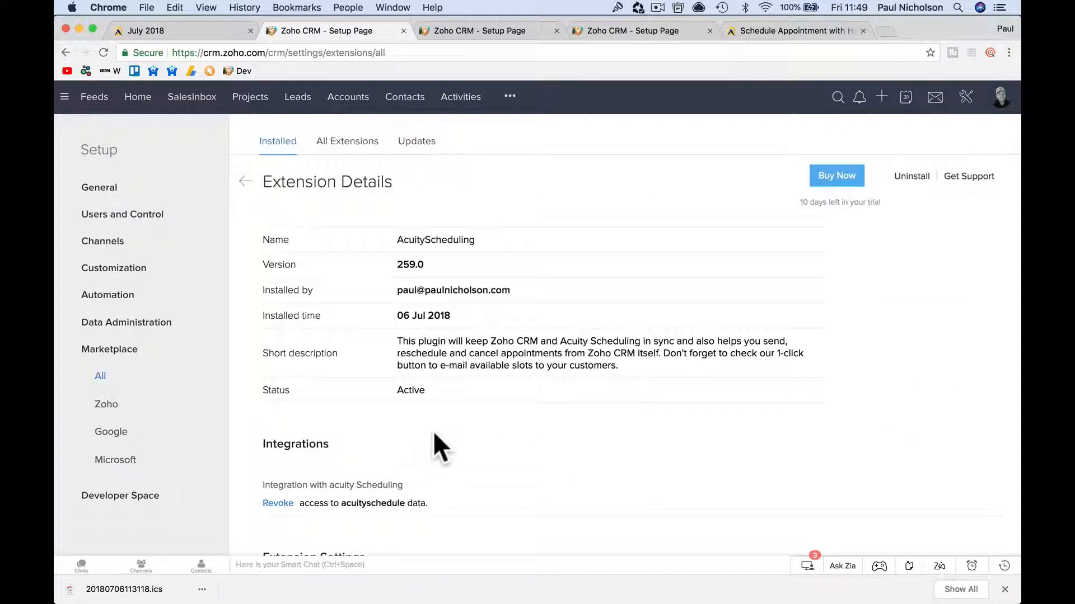
scroll(405, 475, down, 6)
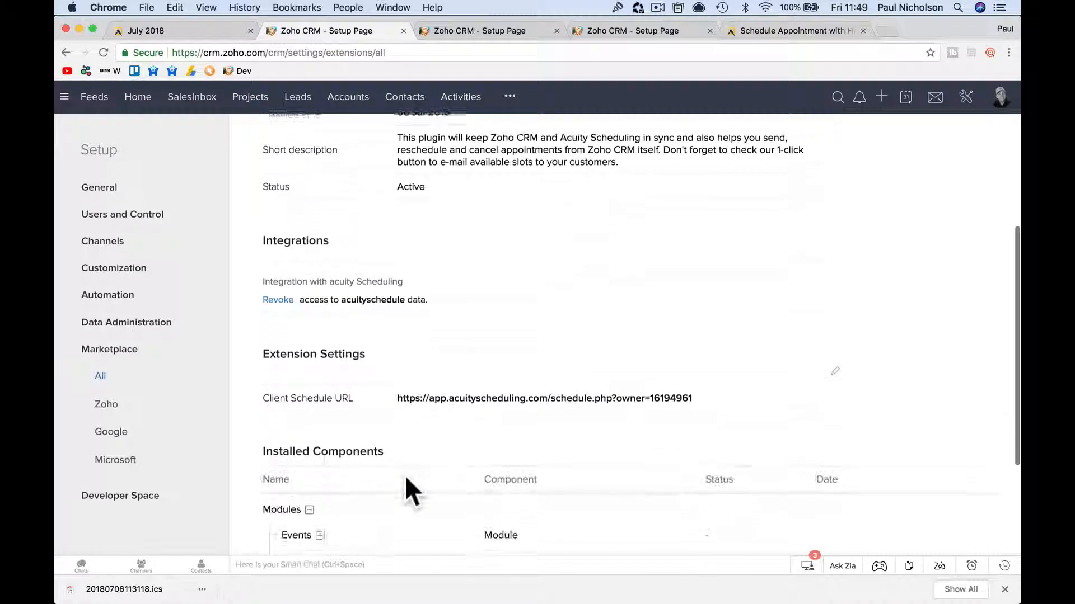
scroll(406, 480, up, 6)
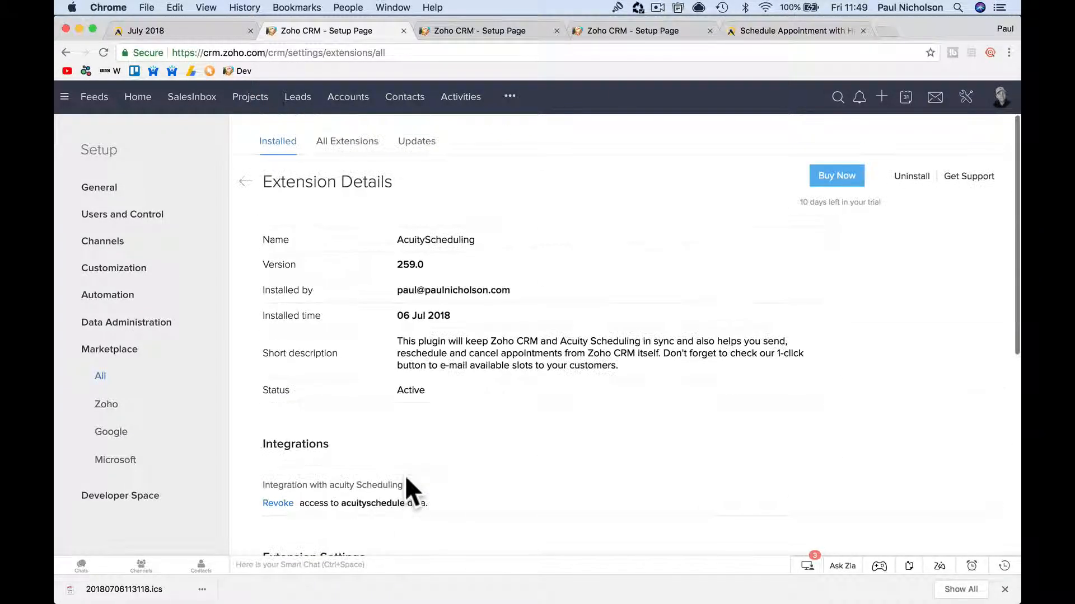
click(963, 175)
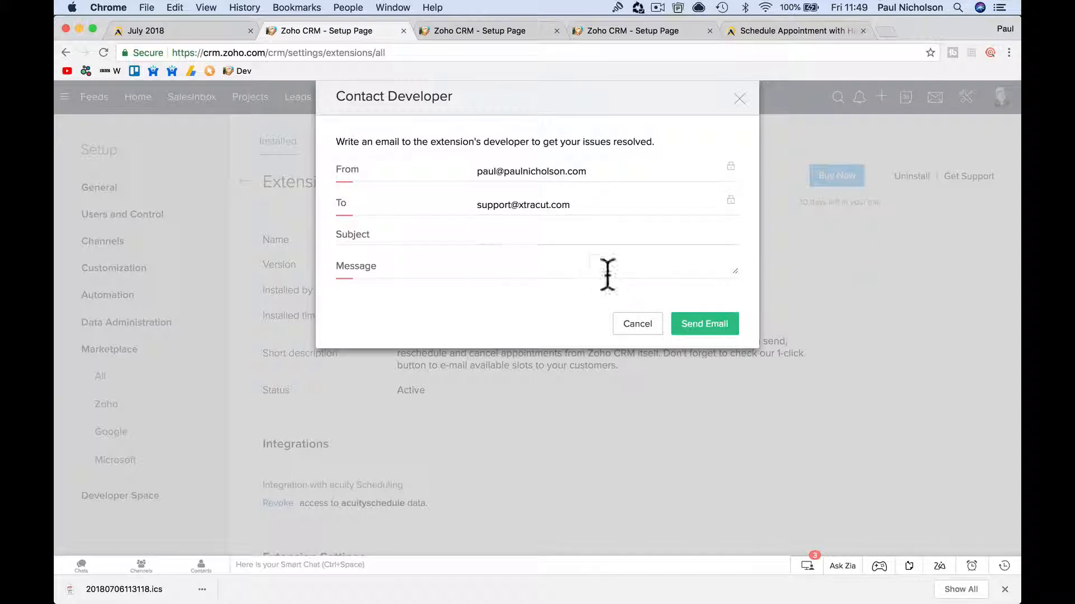
Cancel the Contact Developer email without sending it.
click(637, 324)
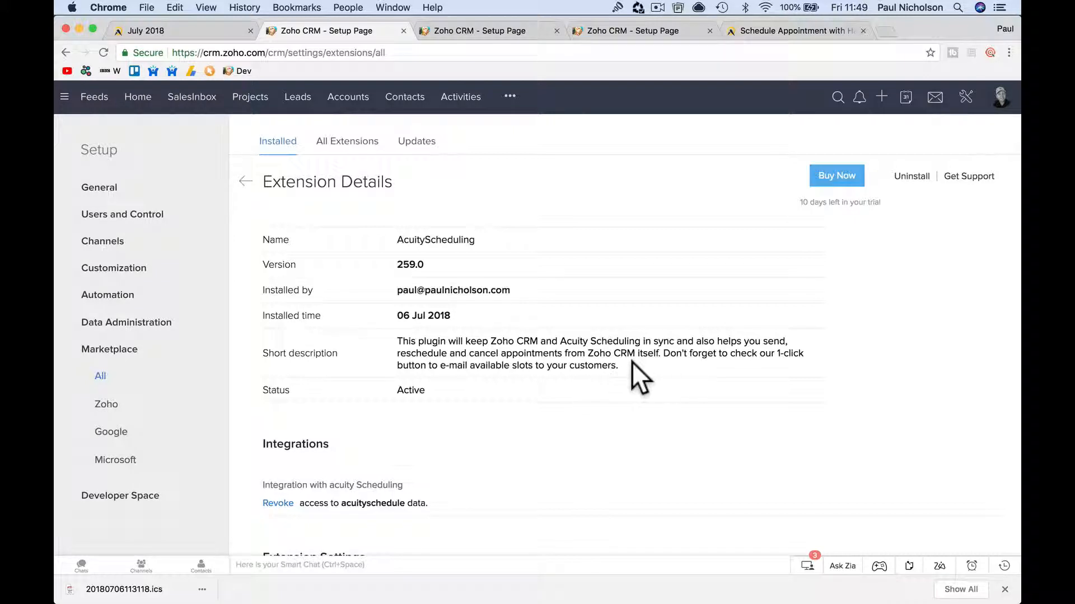
Highlight the extension's short description, then return to the July 2018 Acuity Scheduling calendar.
drag(630, 364, 400, 332)
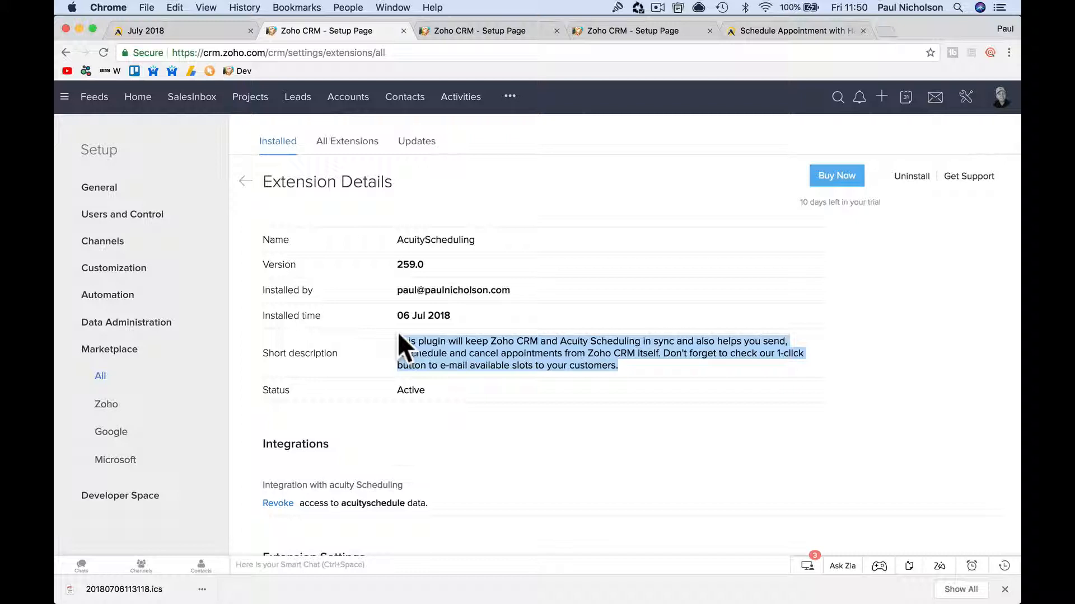
click(226, 33)
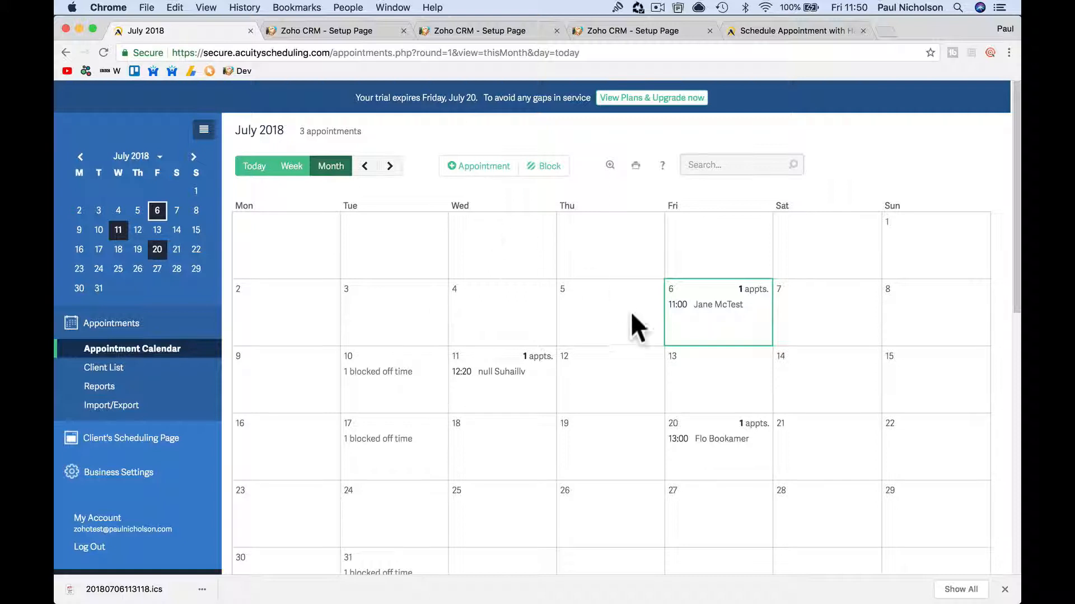